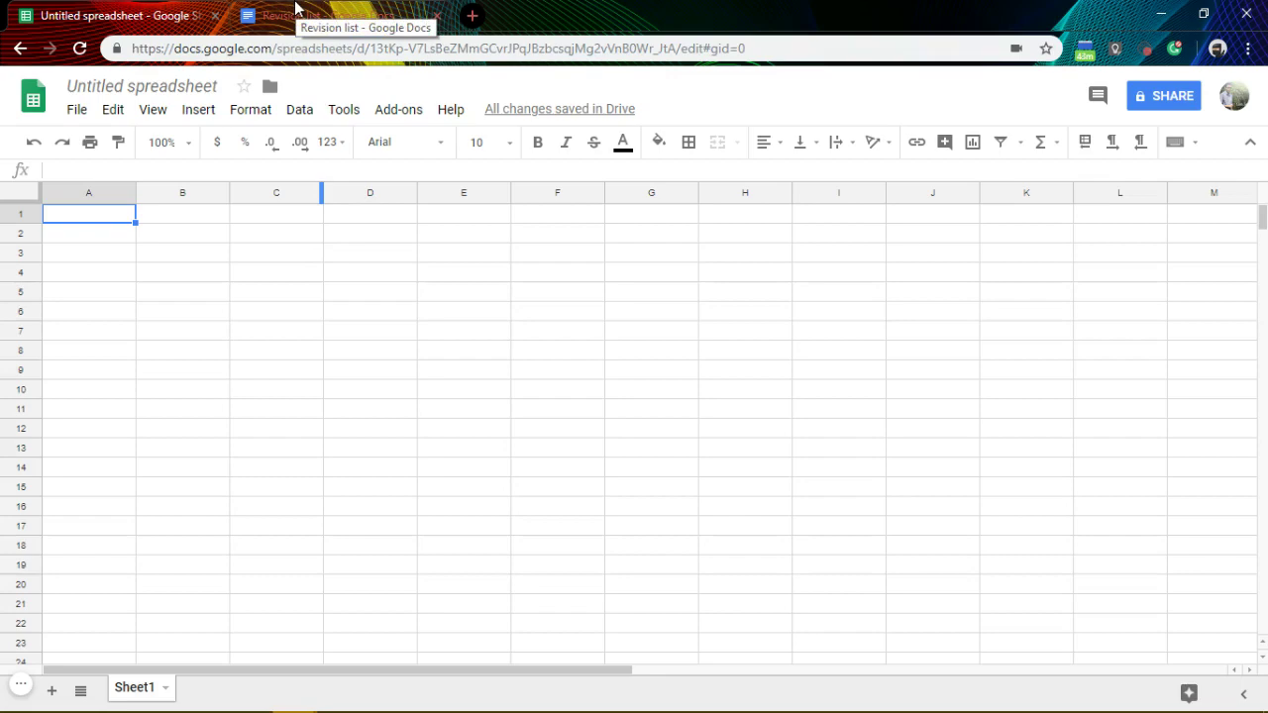
# Step: Copy every lecture line from the Revision list document, then return to the blank spreadsheet
pyautogui.click(295, 8)
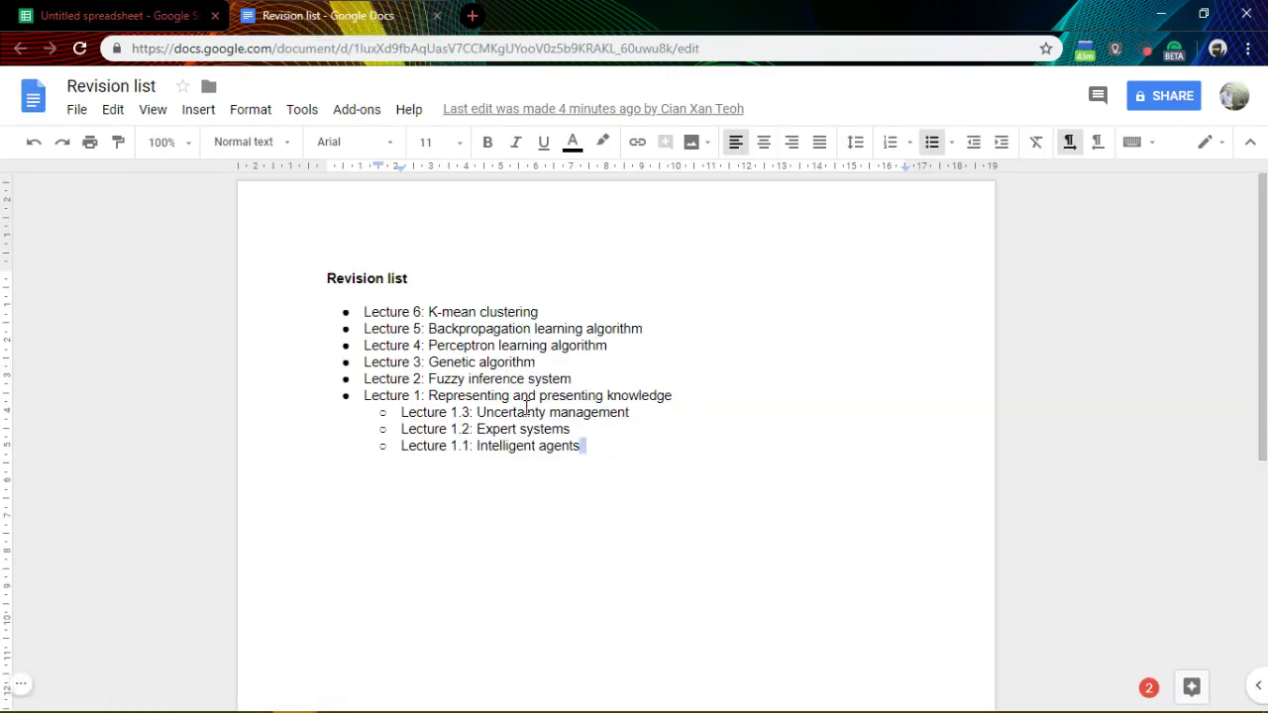
pyautogui.moveTo(583, 446); pyautogui.dragTo(359, 311)
pyautogui.hotkey('ctrl', 'c')
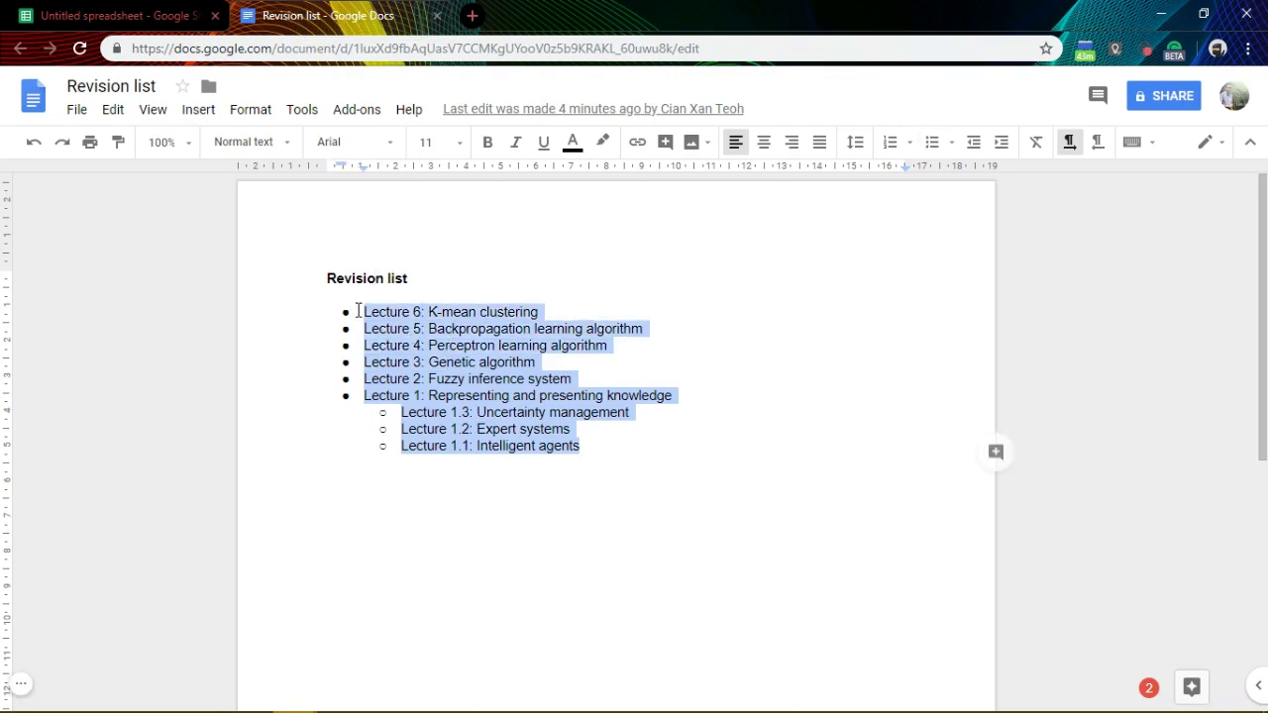
pyautogui.click(135, 13)
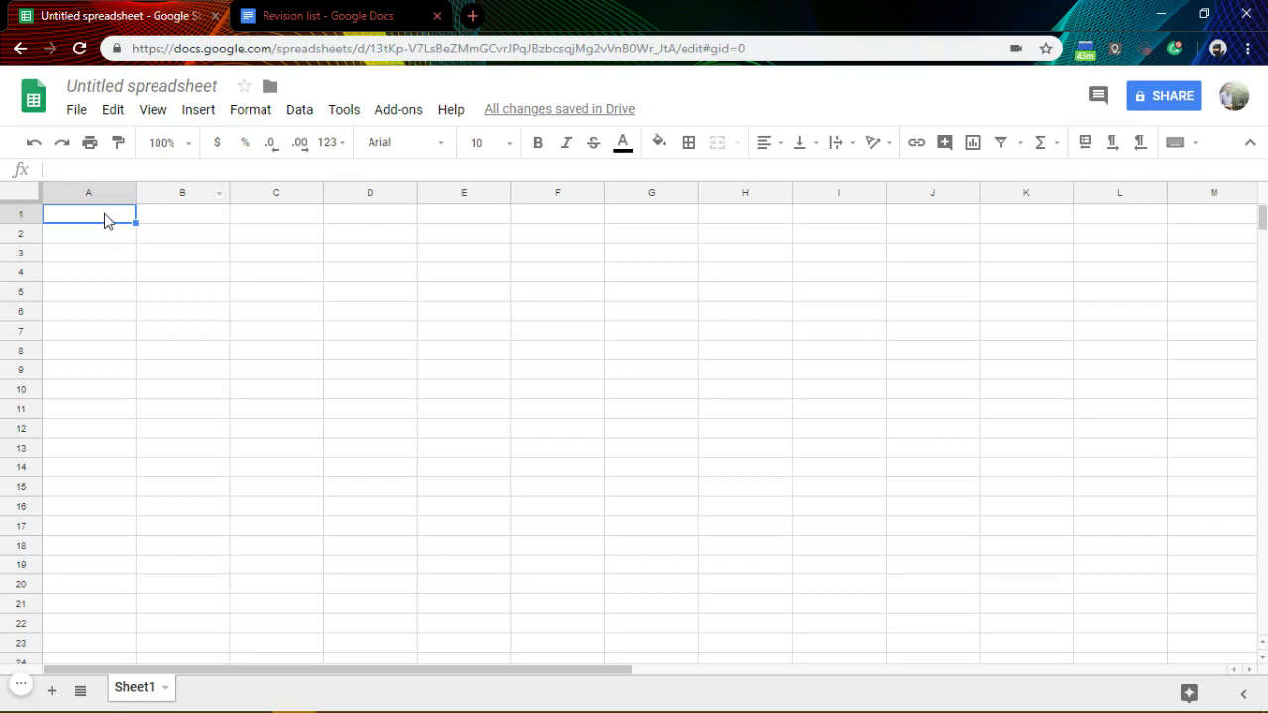
# Step: Paste the nine lecture titles into A1:A9, from Lecture 6: K-mean clustering to Lecture 1.1
pyautogui.hotkey('ctrl', 'v')
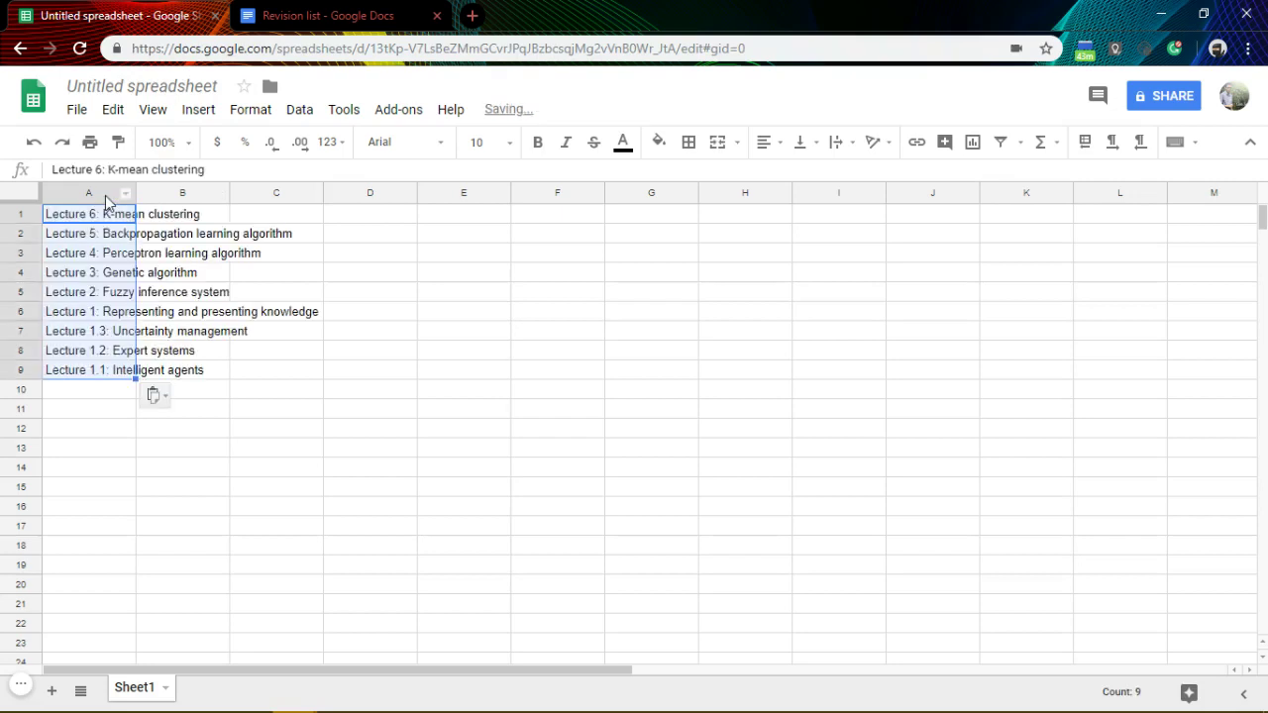
pyautogui.click(96, 371)
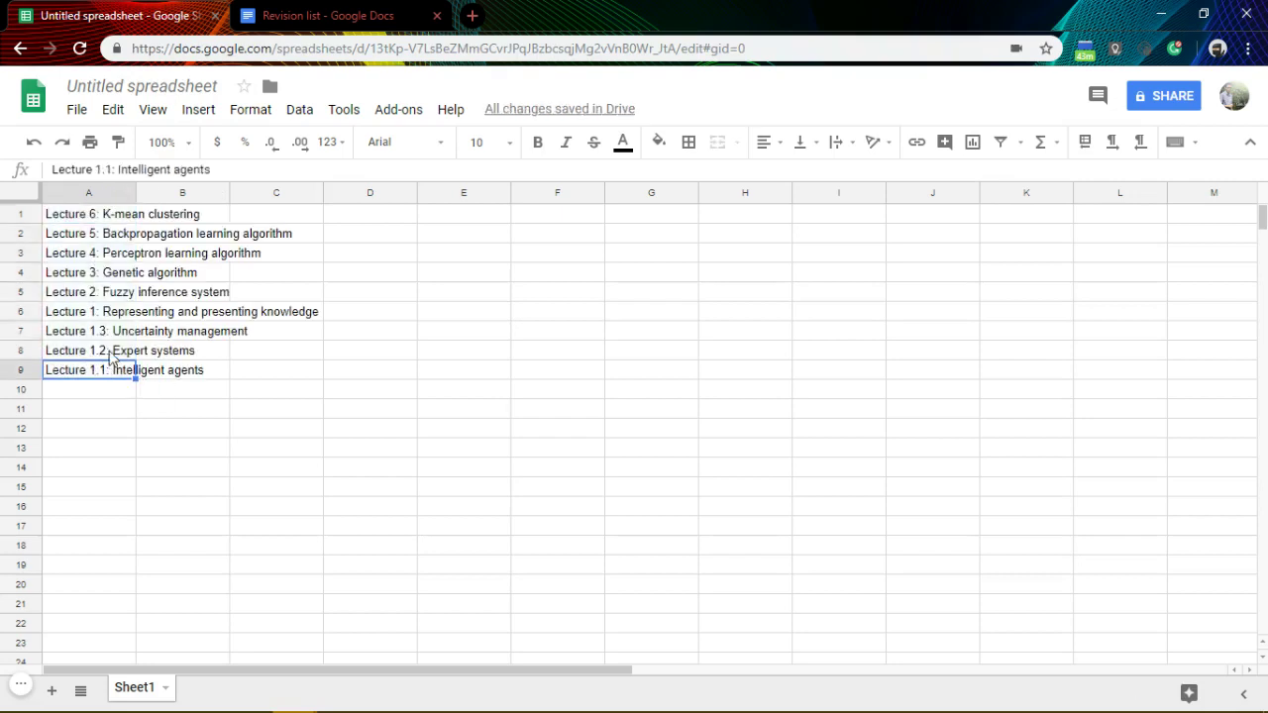
pyautogui.keyDown('shift'); pyautogui.click(110, 315); pyautogui.keyUp('shift')
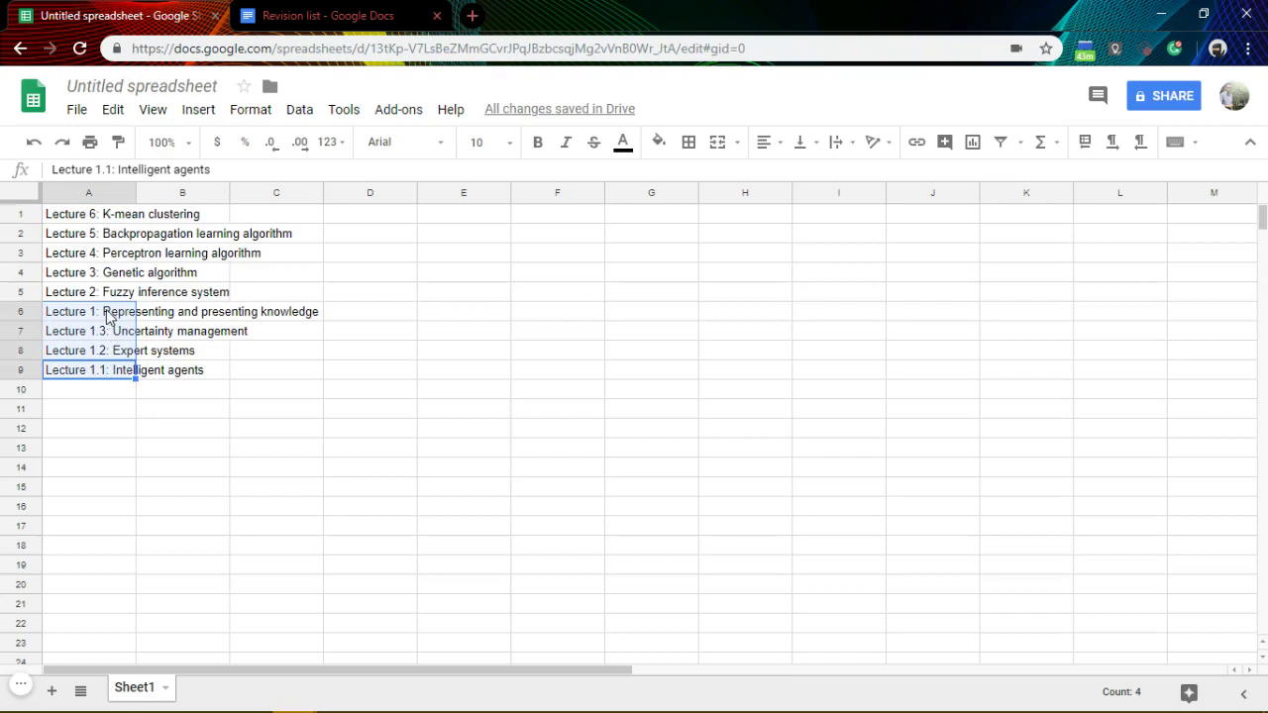
pyautogui.click(93, 220)
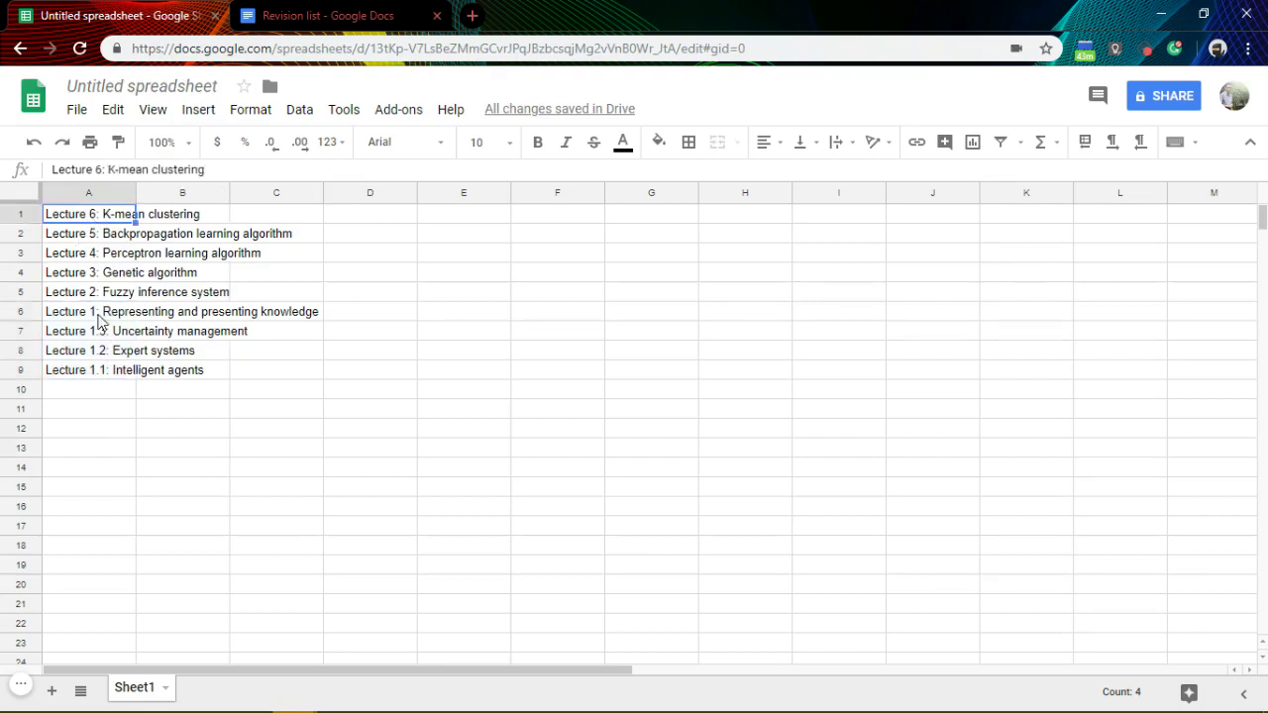
pyautogui.keyDown('shift'); pyautogui.click(102, 375); pyautogui.keyUp('shift')
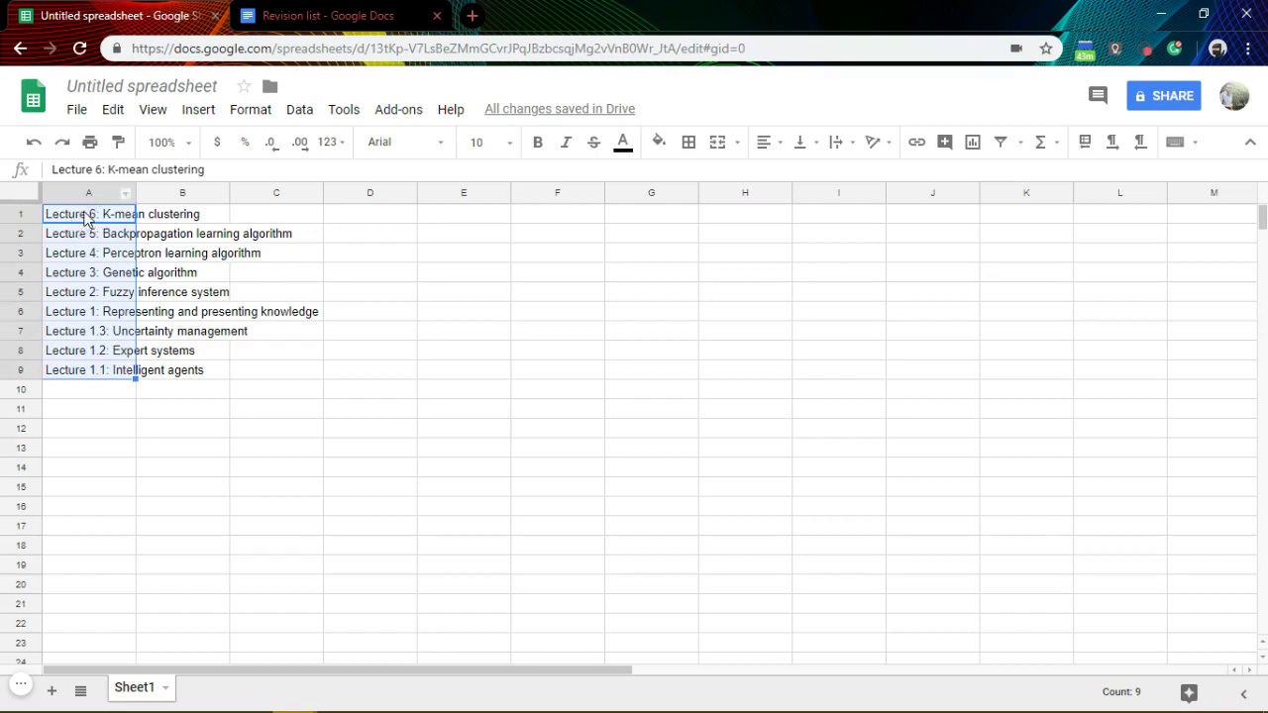
pyautogui.click(92, 372)
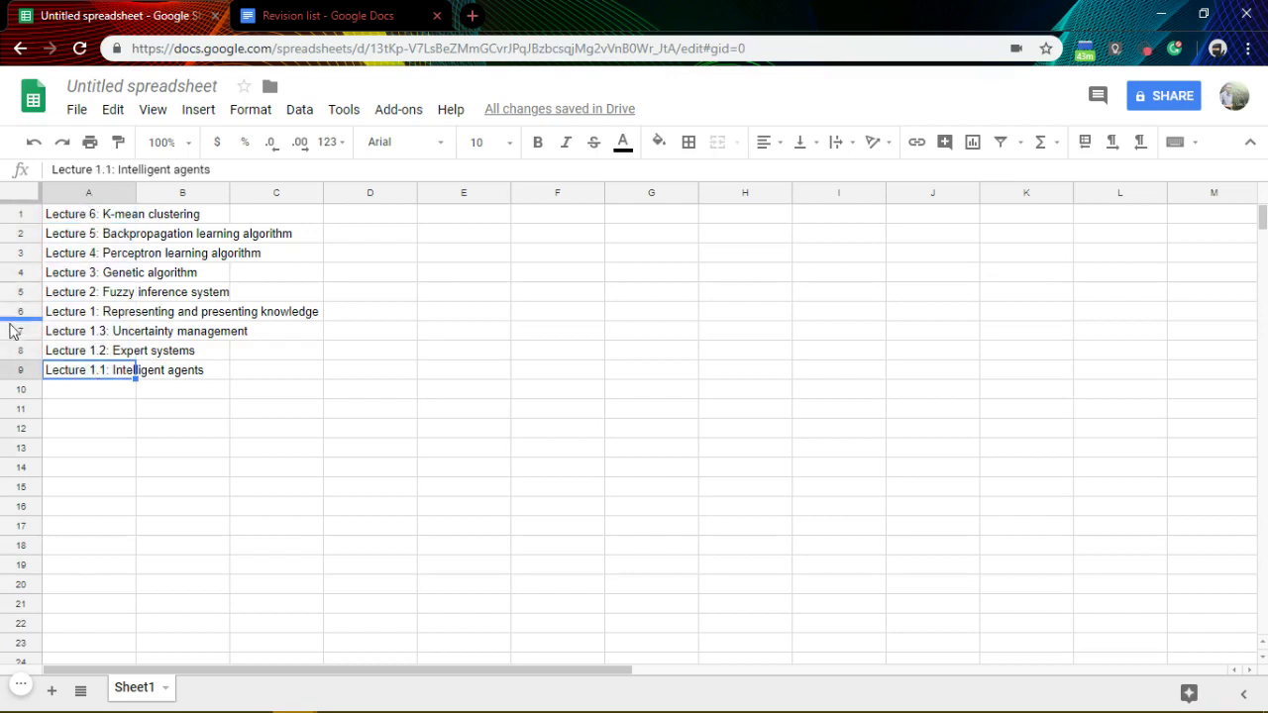
pyautogui.click(22, 351)
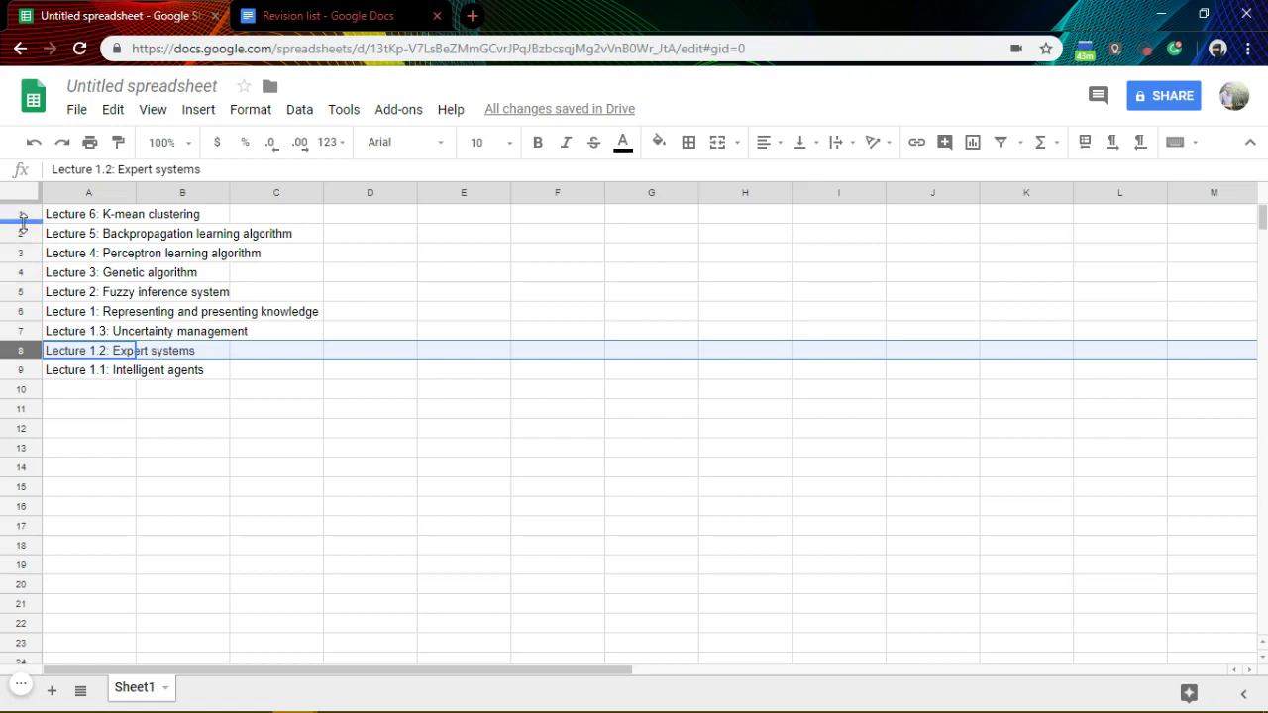
pyautogui.click(76, 335)
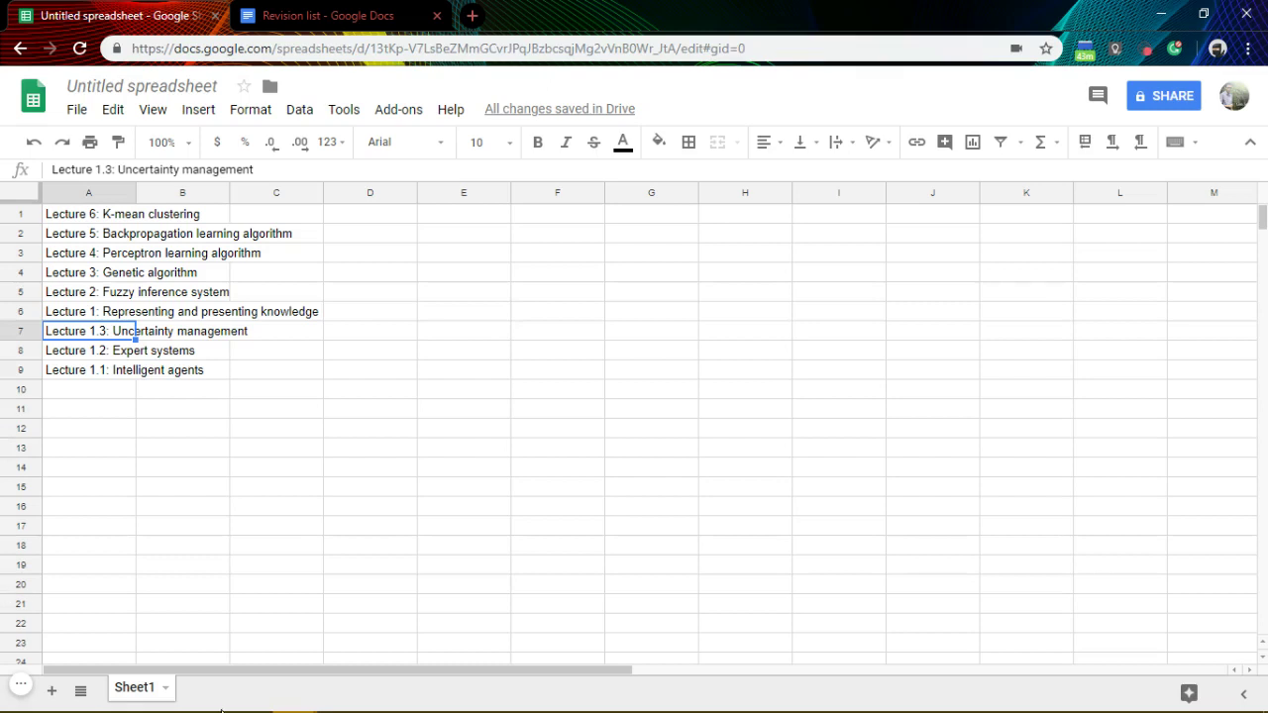
# Step: Title the spreadsheet 'Revision progress tracker'
pyautogui.click(124, 94)
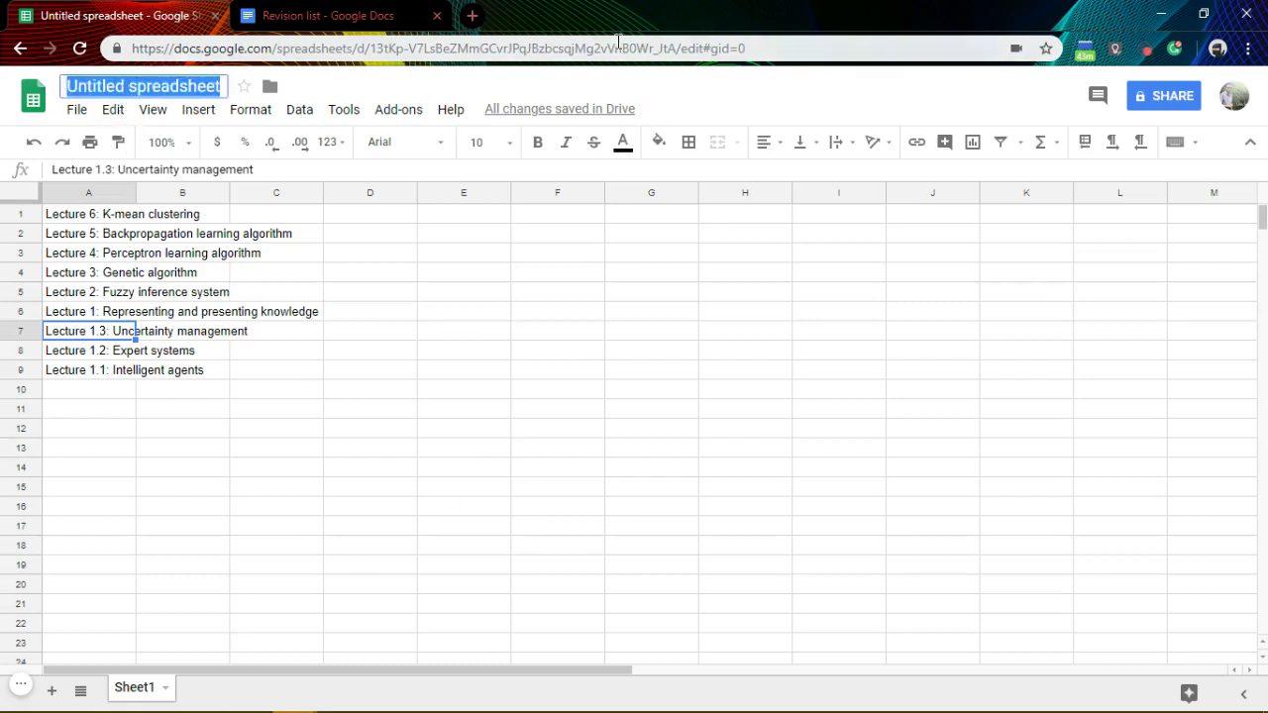
pyautogui.write('Revision progress tracker')
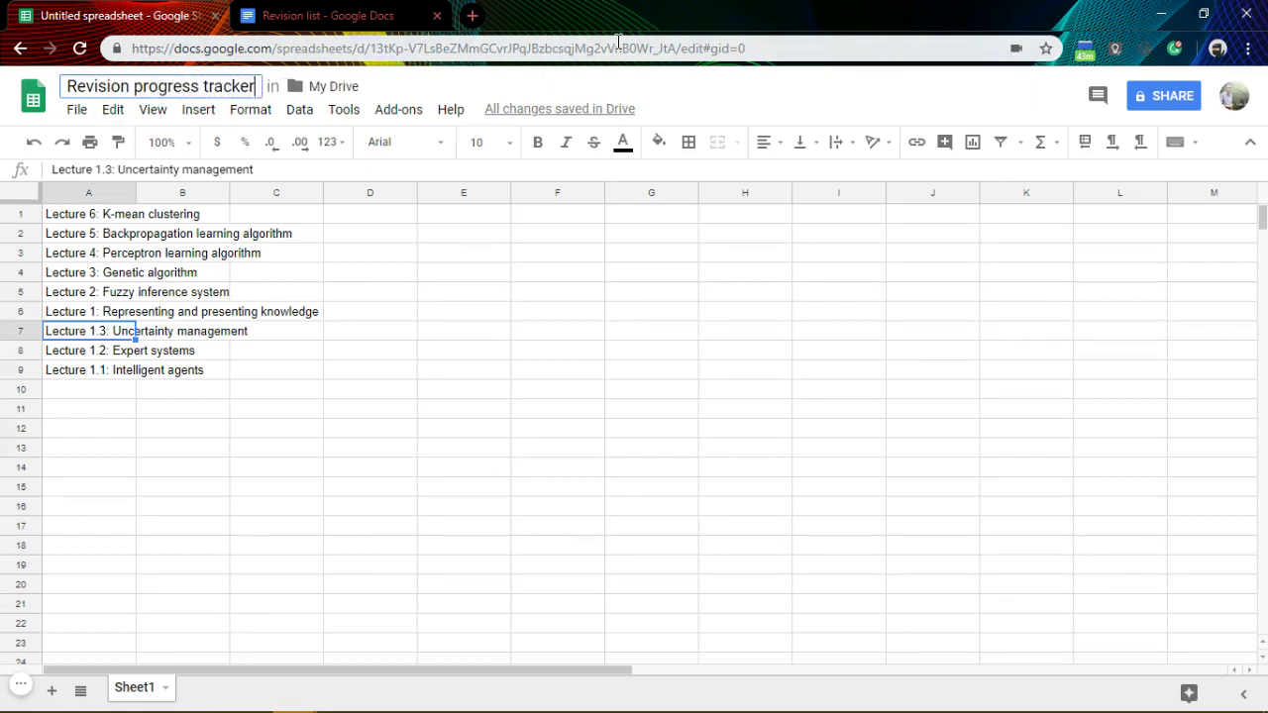
pyautogui.press('Return')
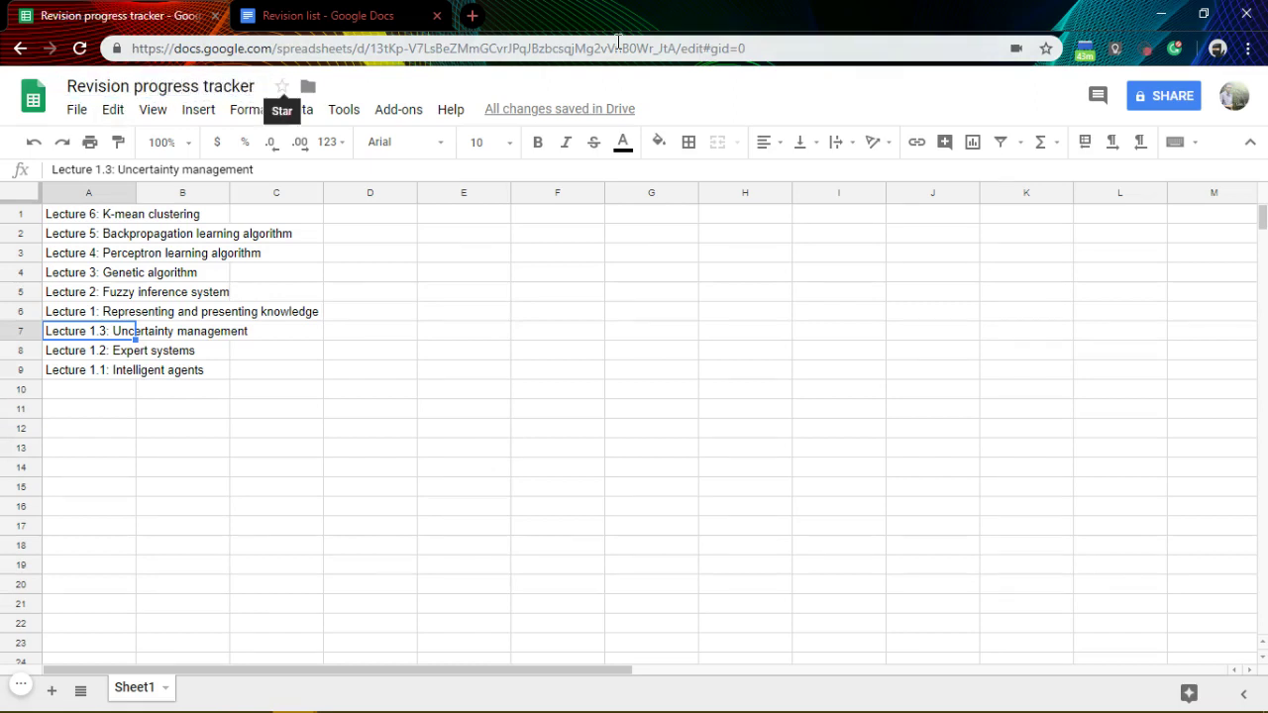
# Step: Select the lecture entries in A1:A9
pyautogui.click(199, 275)
pyautogui.moveTo(81, 217); pyautogui.dragTo(99, 357)
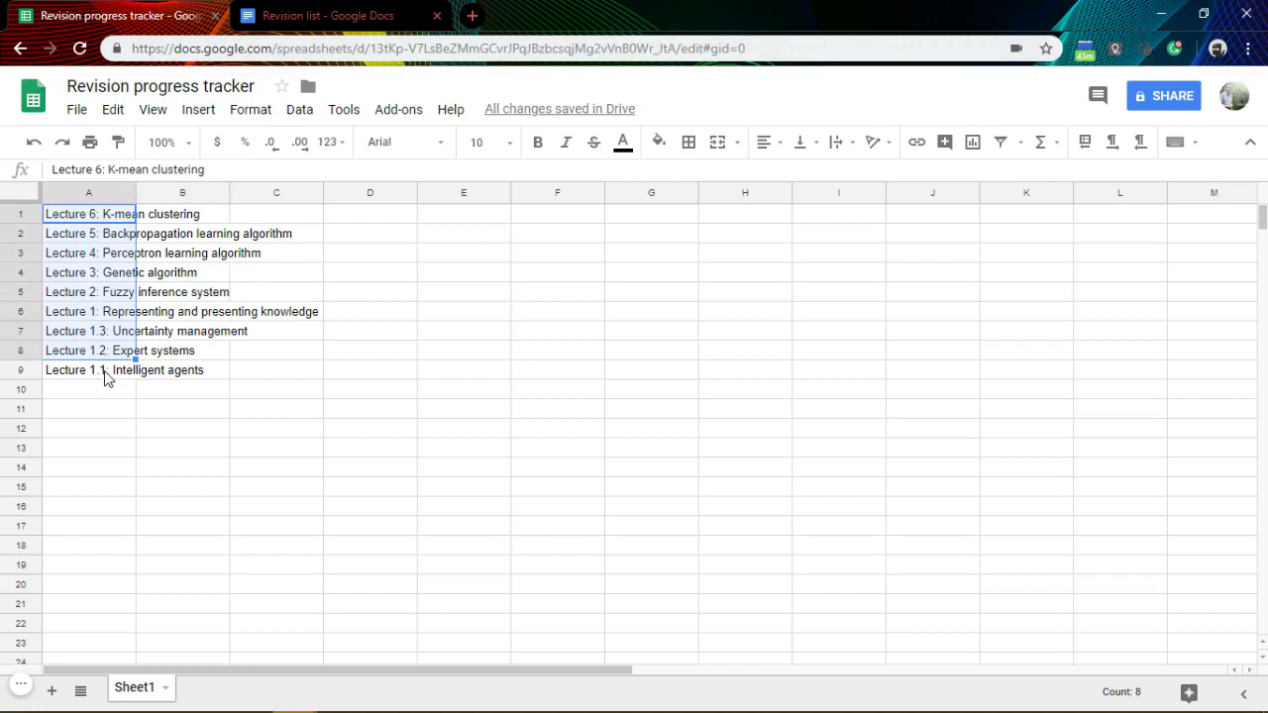
pyautogui.keyDown('shift'); pyautogui.click(107, 375); pyautogui.keyUp('shift')
# Step: Sort A1:A9 A→Z so Lecture 1: Representing and presenting knowledge comes first
pyautogui.rightClick(103, 291)
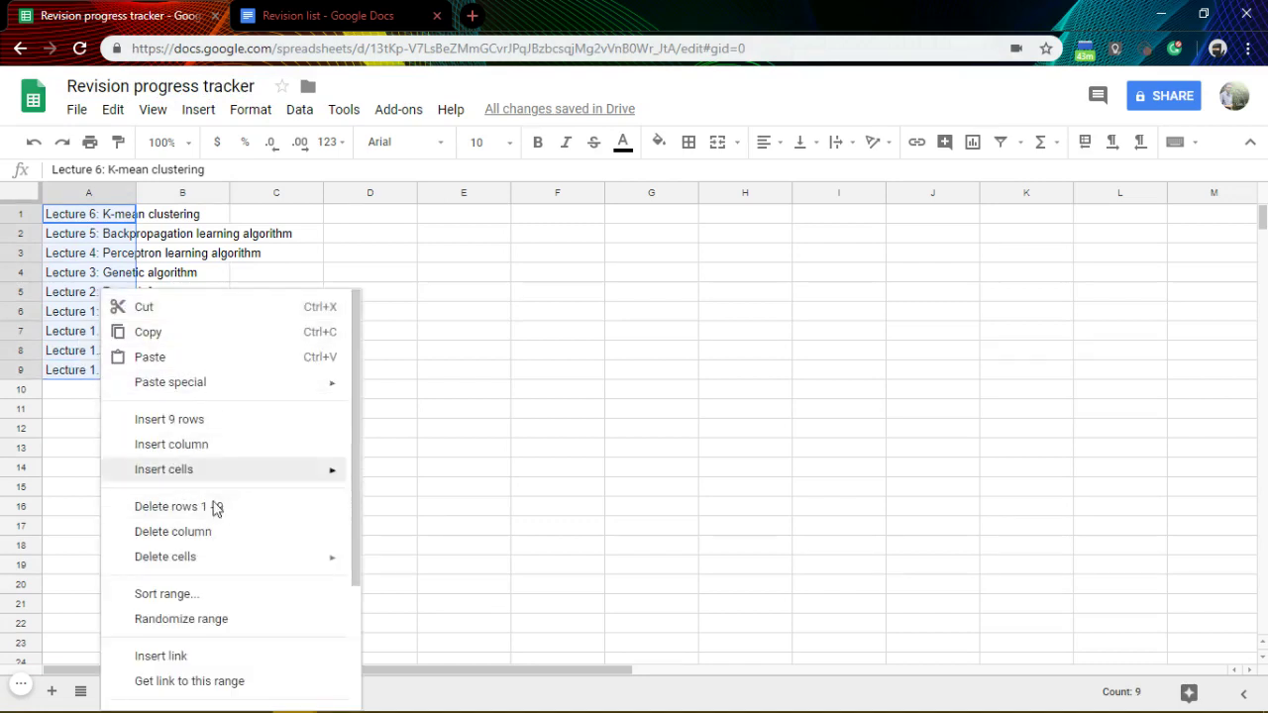
pyautogui.click(193, 595)
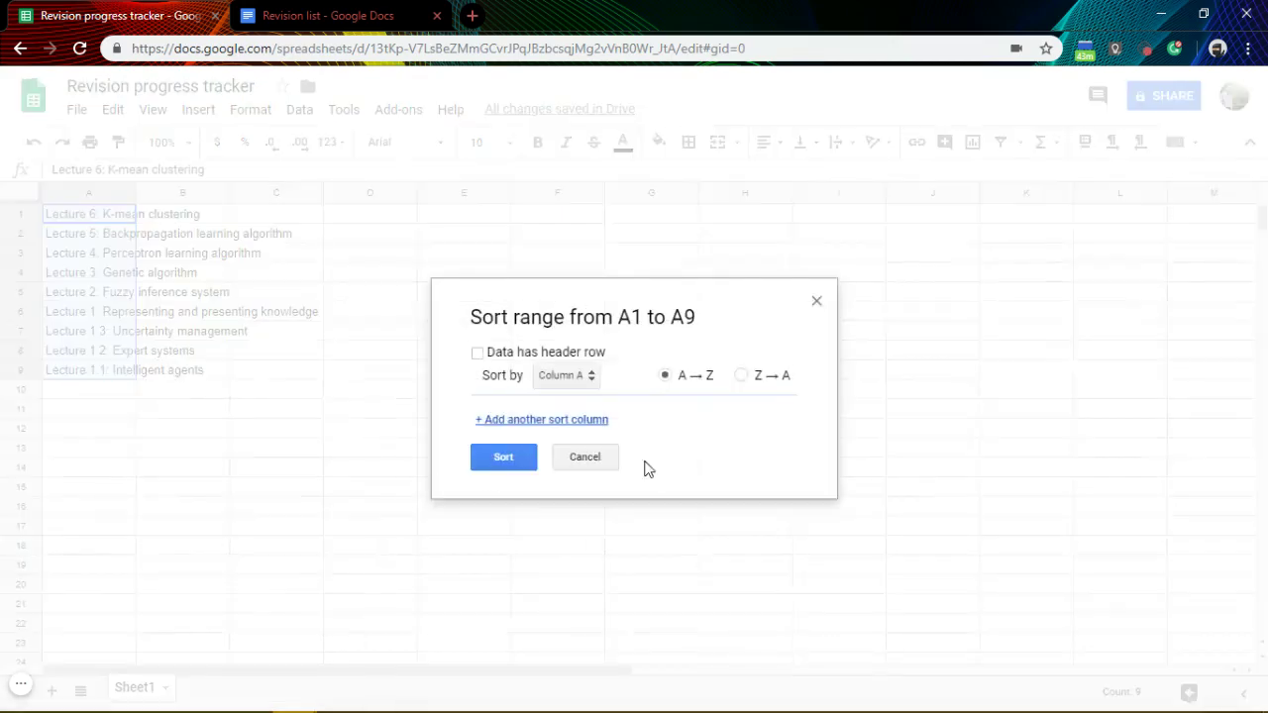
pyautogui.click(529, 456)
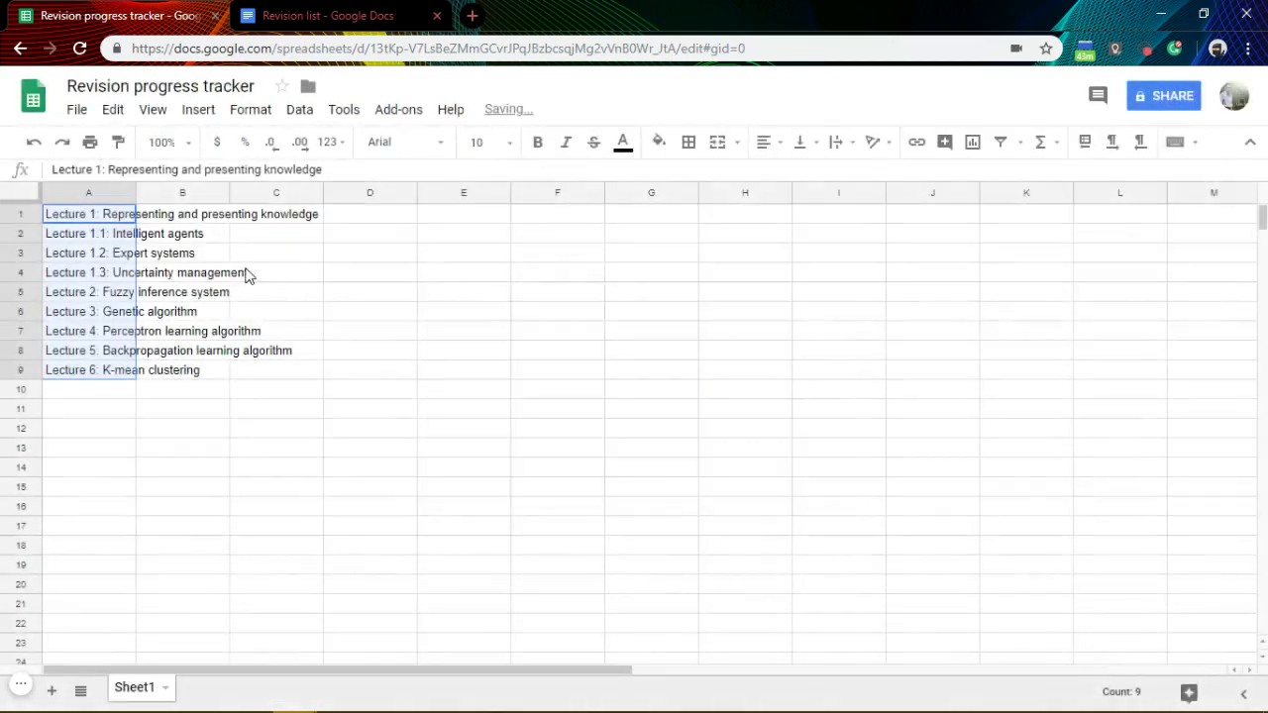
pyautogui.click(181, 252)
pyautogui.click(99, 233)
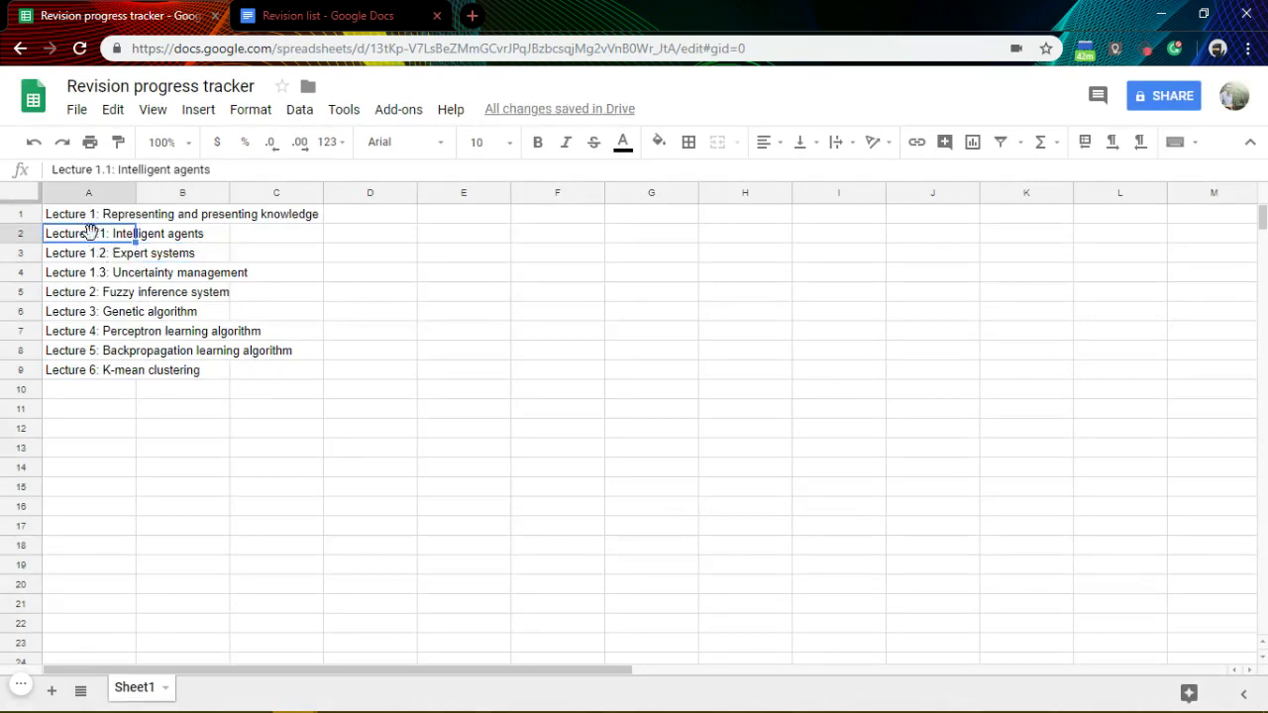
# Step: Group rows 2–4 (Lectures 1.1–1.3), then collapse and re-expand the group
pyautogui.moveTo(19, 234); pyautogui.dragTo(20, 269)
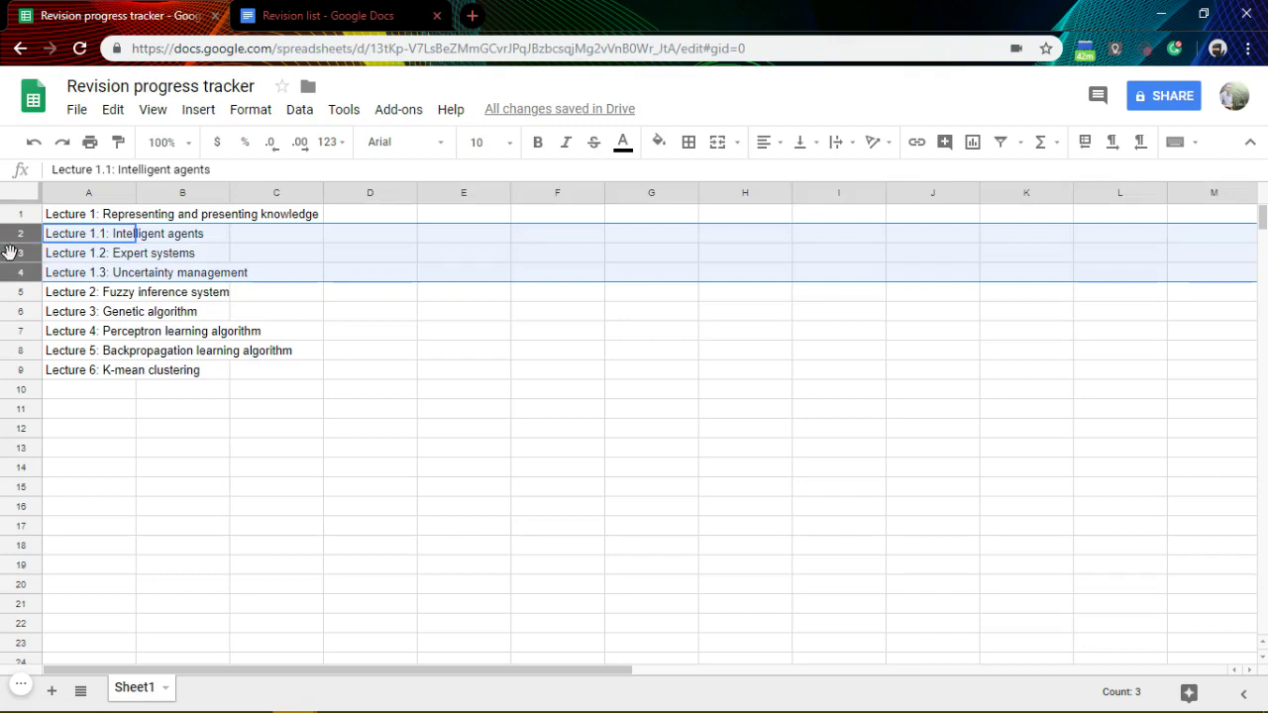
pyautogui.rightClick(15, 254)
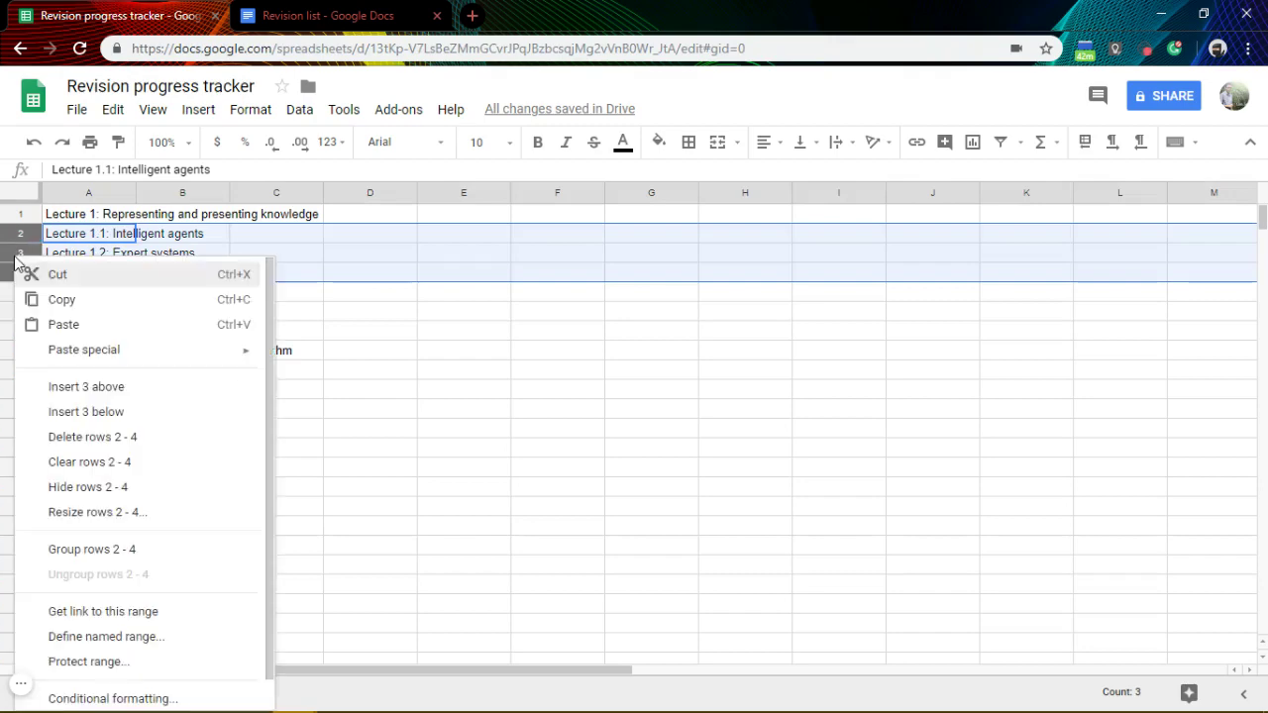
pyautogui.click(111, 550)
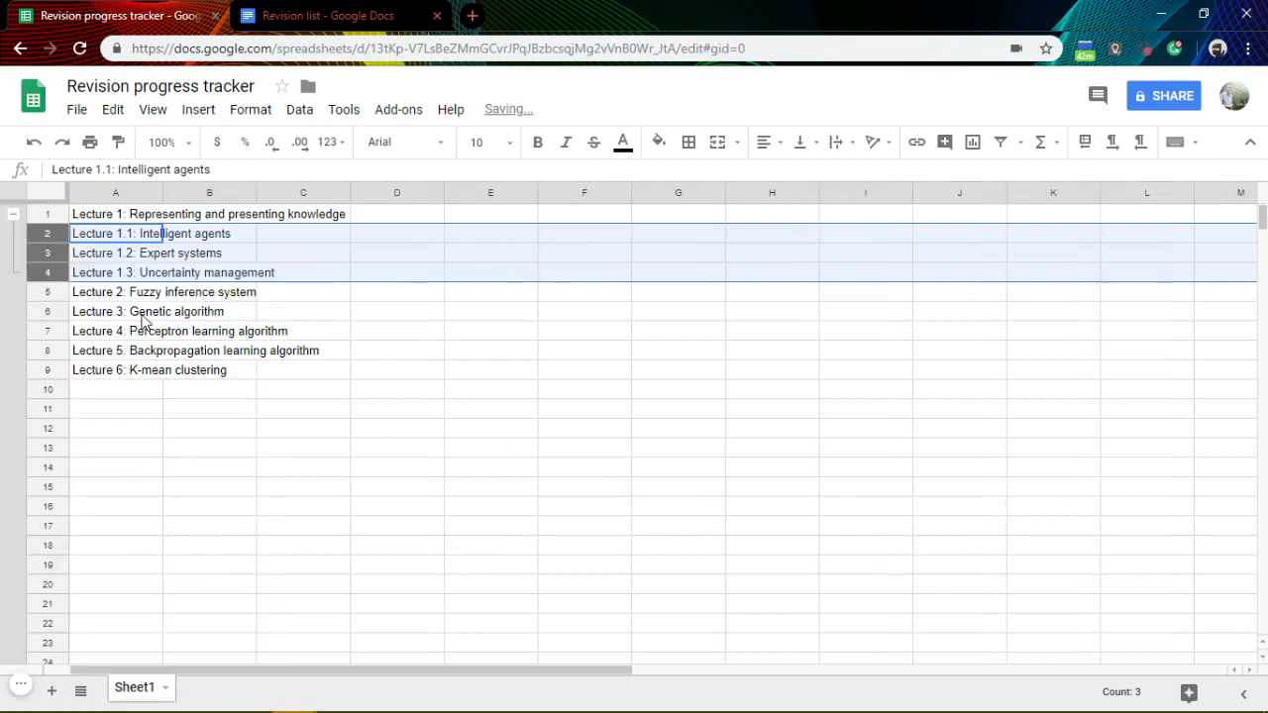
pyautogui.click(14, 215)
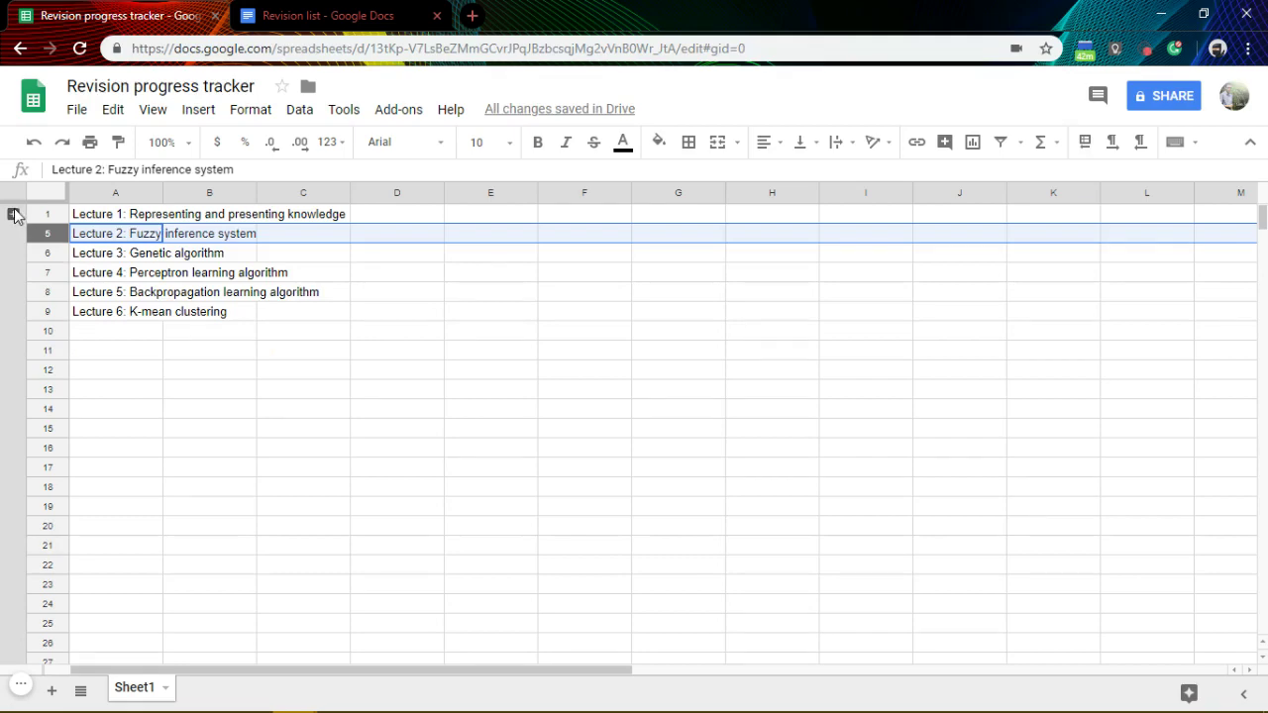
pyautogui.click(14, 215)
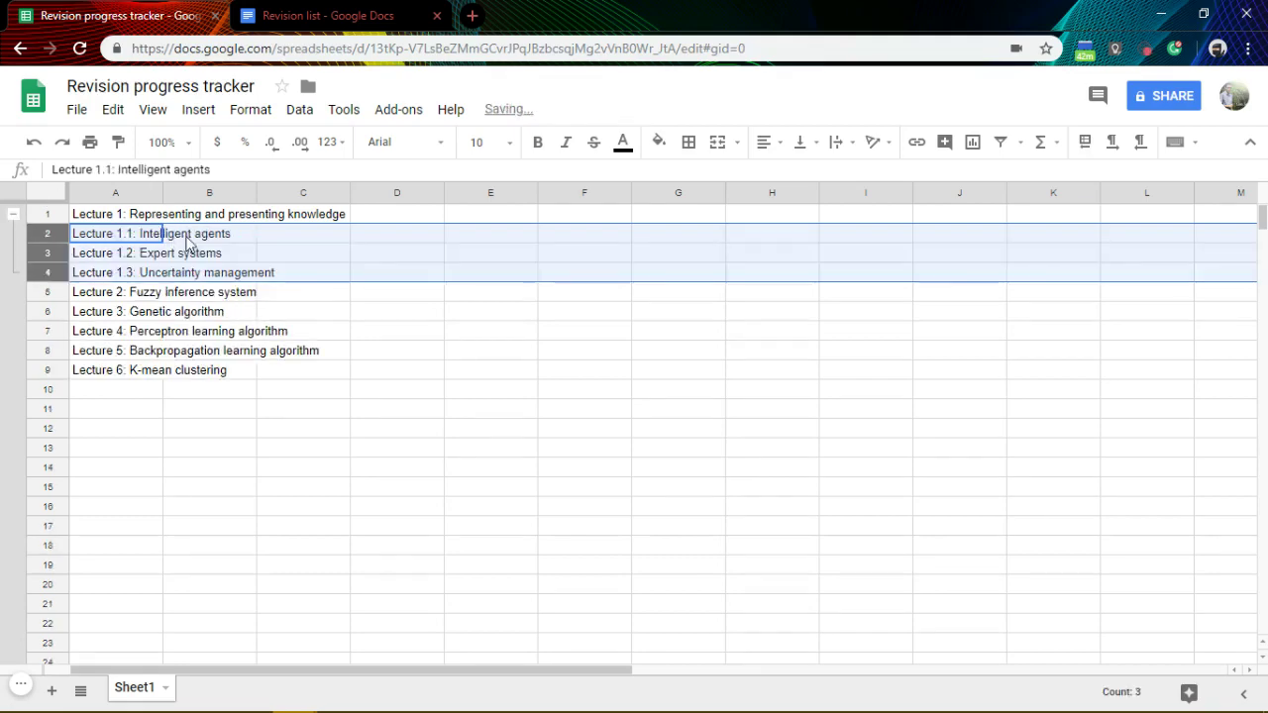
# Step: Auto-fit column A to its longest lecture title
pyautogui.click(160, 190)
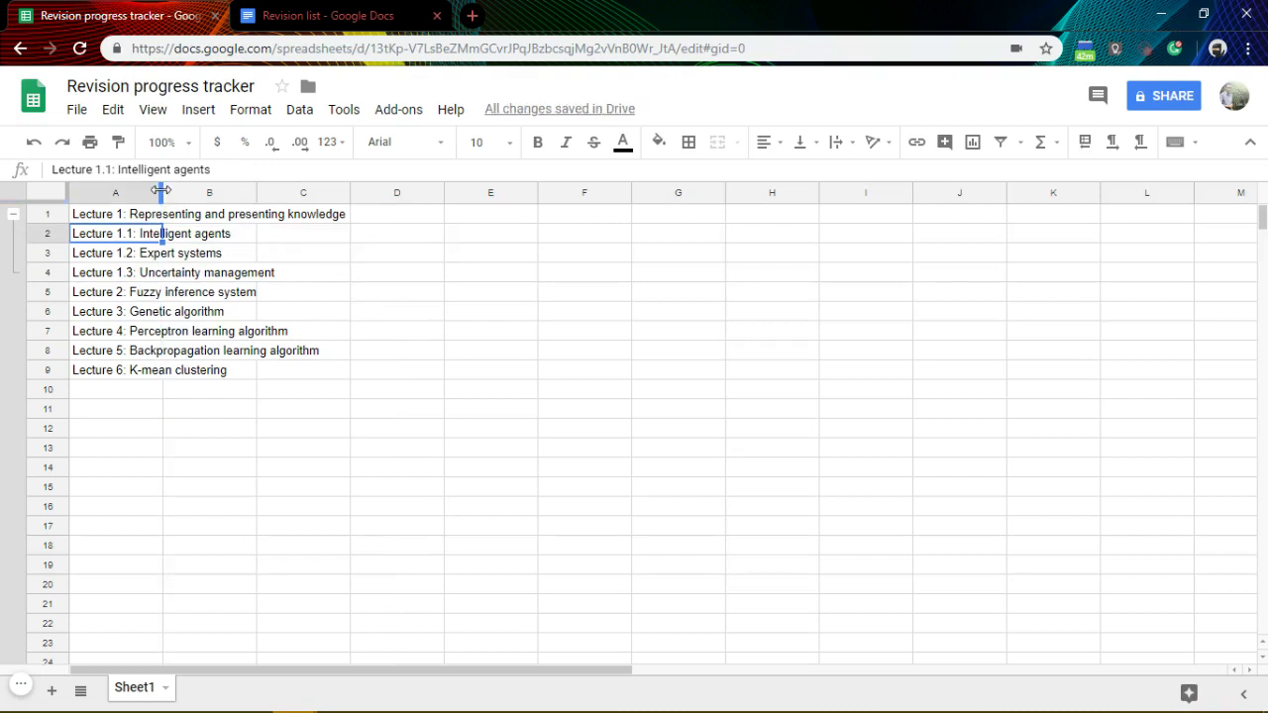
pyautogui.doubleClick(161, 190)
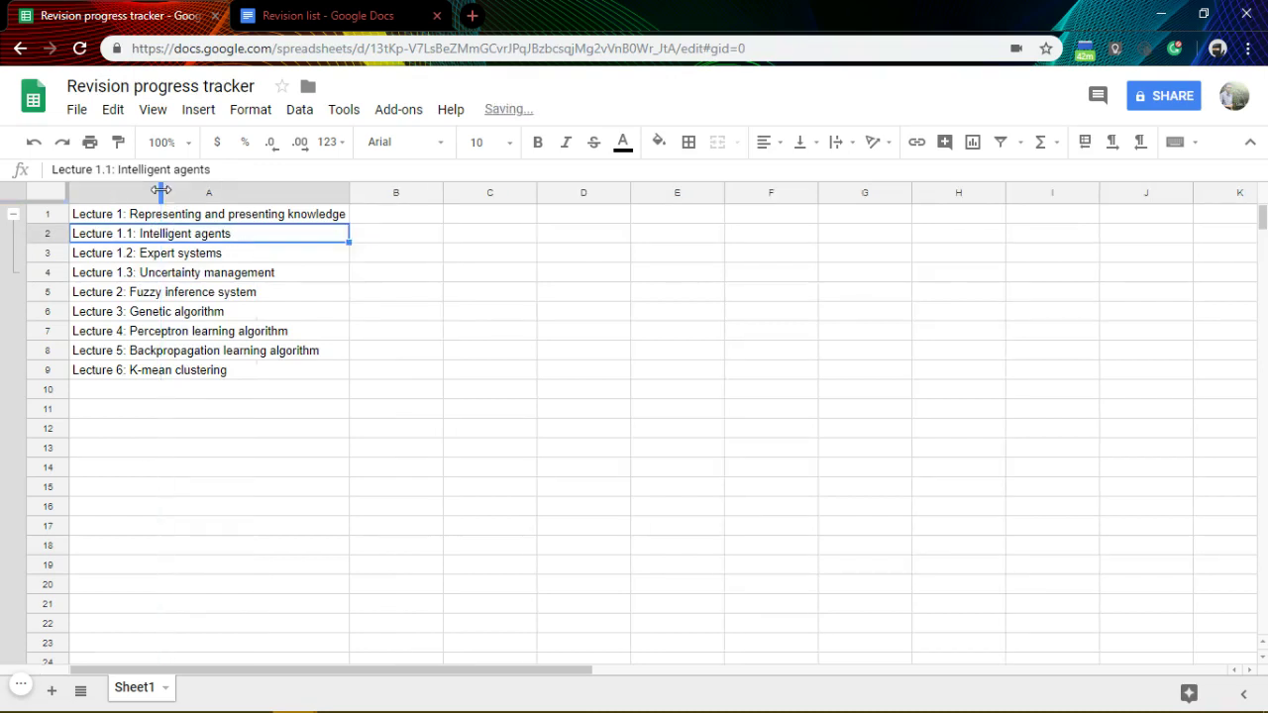
pyautogui.click(326, 215)
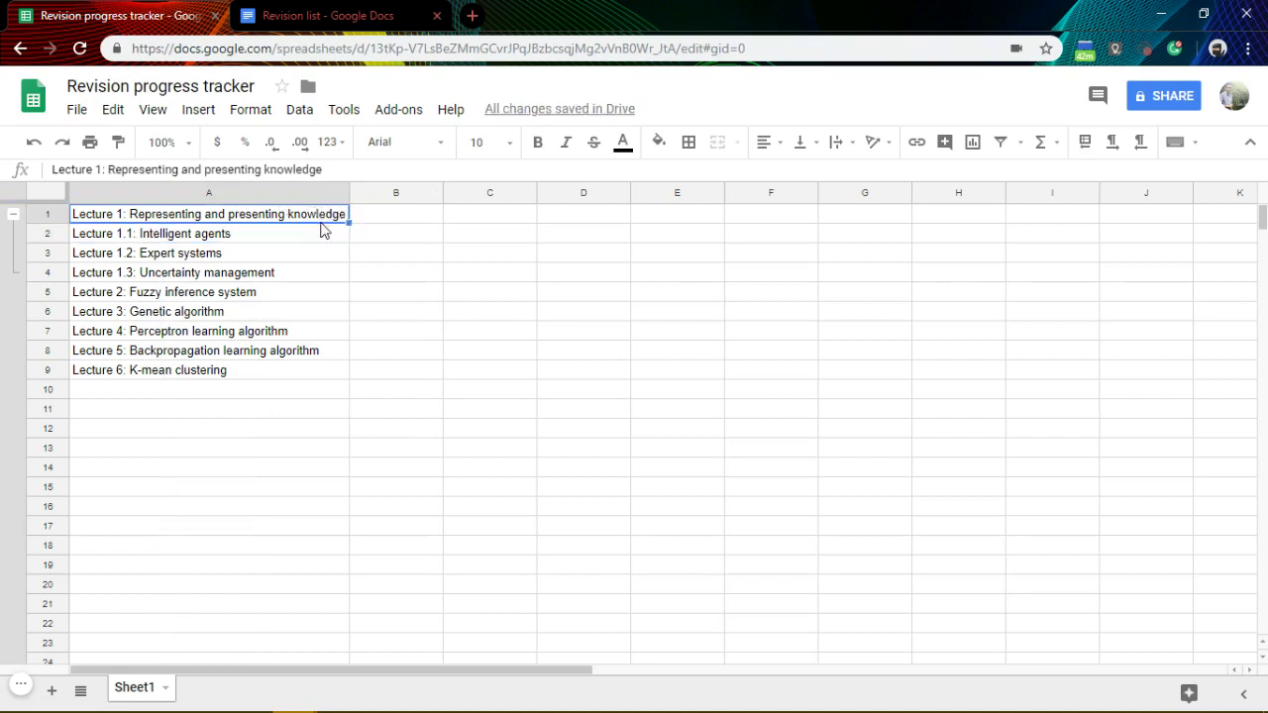
pyautogui.click(438, 235)
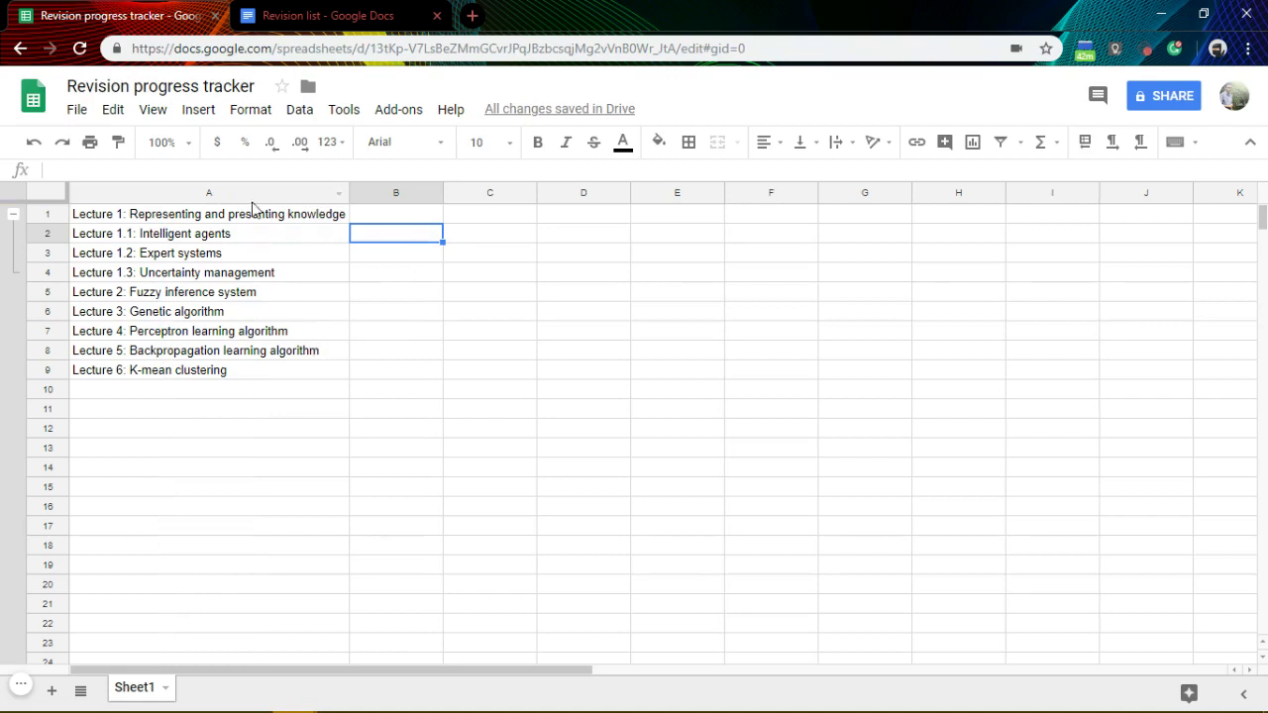
pyautogui.click(405, 212)
pyautogui.press('Right')
pyautogui.press('Right')
pyautogui.press('Left')
pyautogui.press('Left')
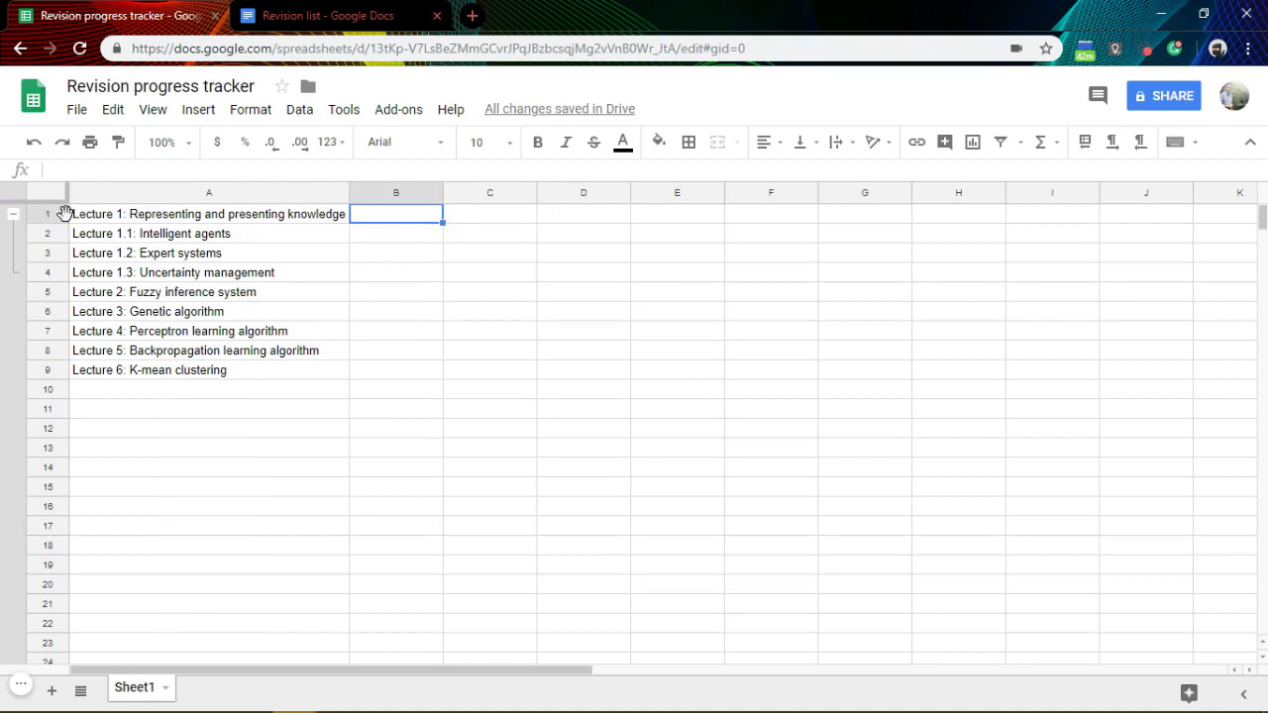
# Step: Insert a blank row above the list and enter 'Lecture to revise' in A1
pyautogui.click(49, 214)
pyautogui.rightClick(49, 213)
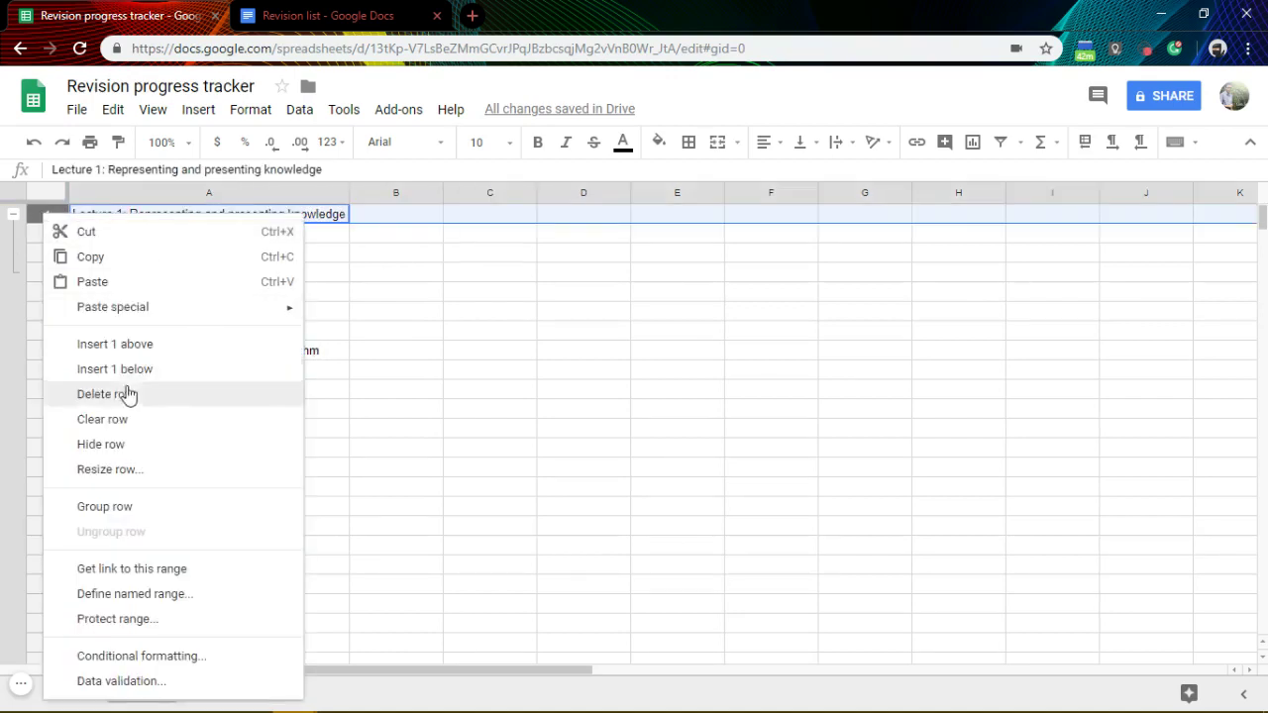
pyautogui.click(156, 344)
pyautogui.click(291, 215)
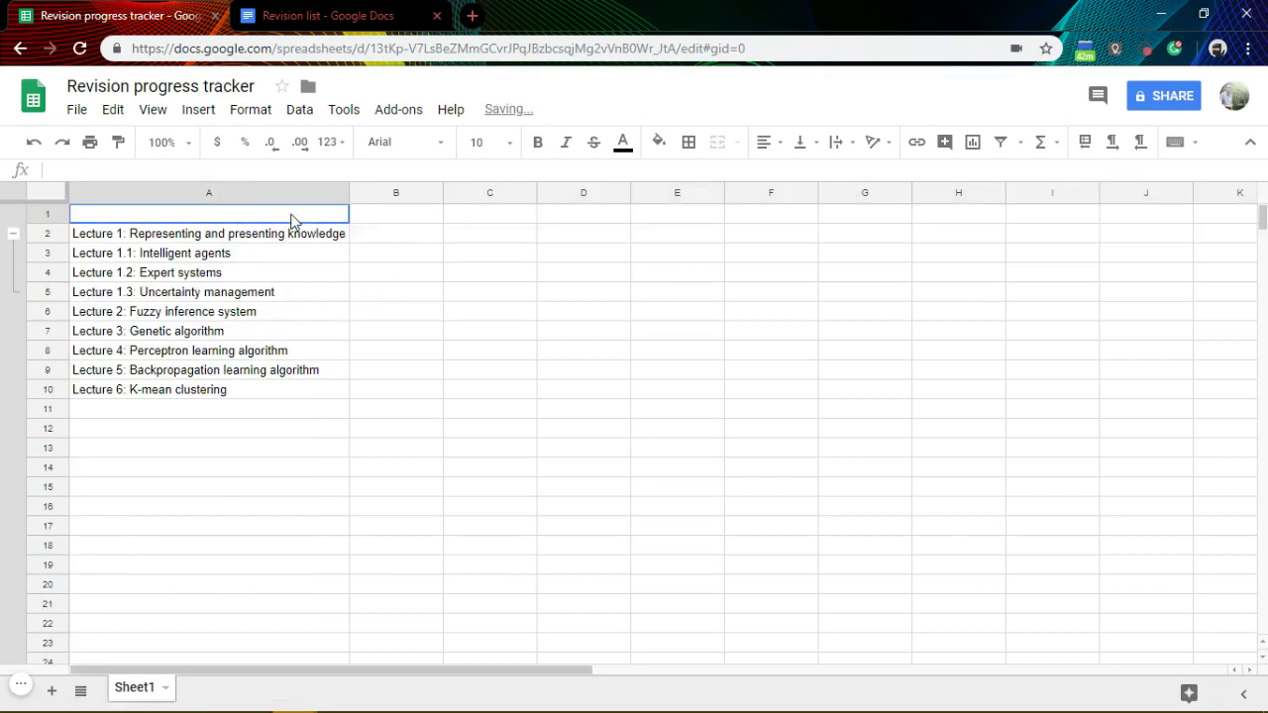
pyautogui.write('Lecture')
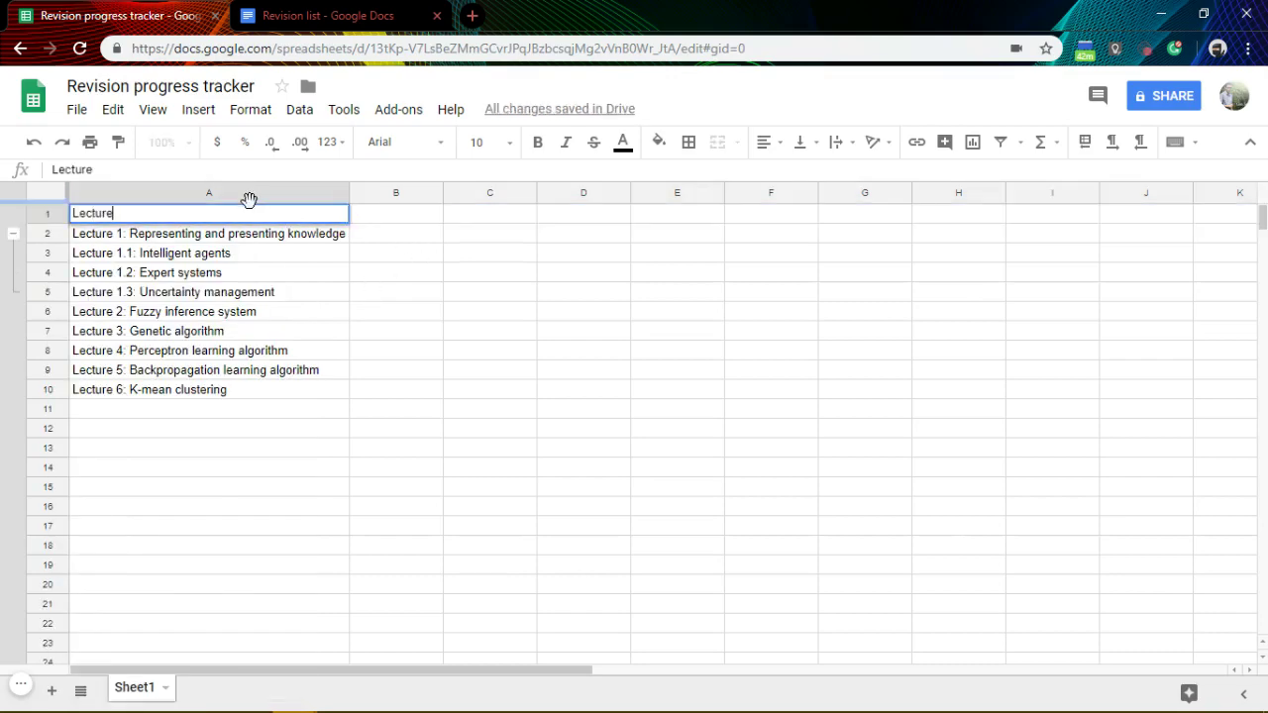
pyautogui.press('BackSpace')
pyautogui.press('BackSpace')
pyautogui.write('to Re')
pyautogui.press('BackSpace')
pyautogui.press('BackSpace')
pyautogui.write('revise')
pyautogui.press('Return')
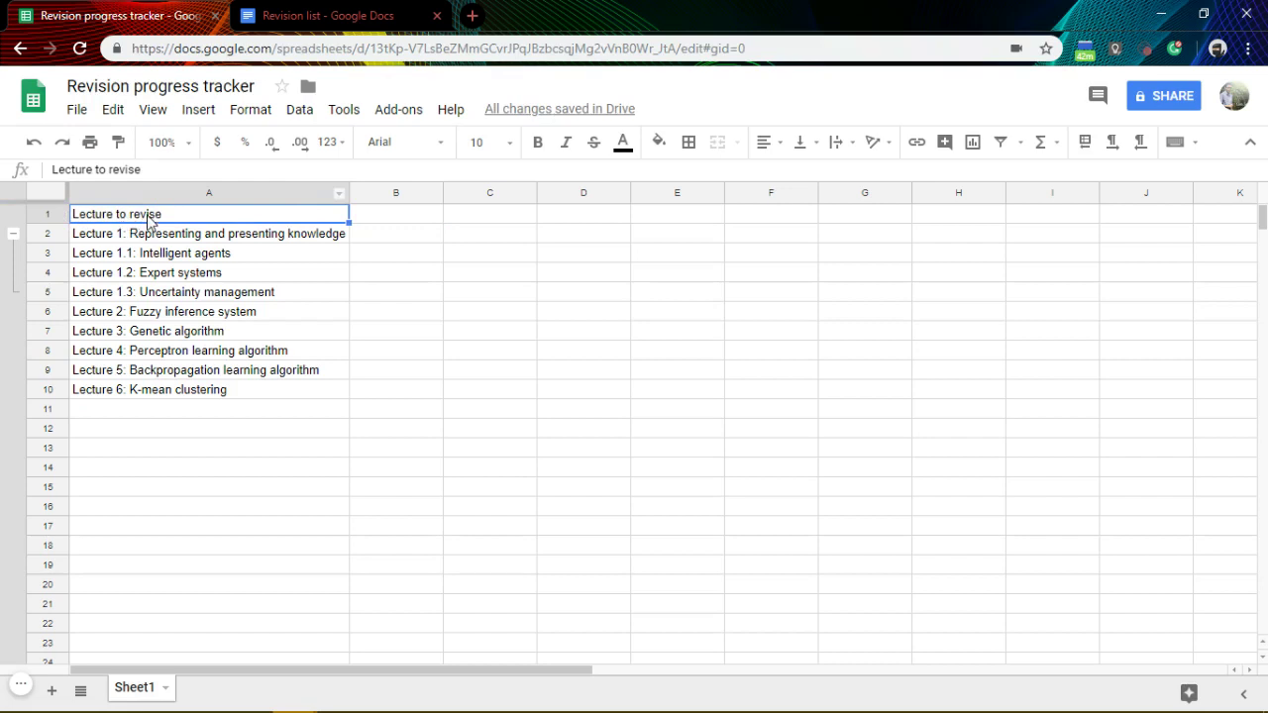
# Step: Make the header row bold
pyautogui.click(370, 215)
pyautogui.click(97, 218)
pyautogui.click(40, 208)
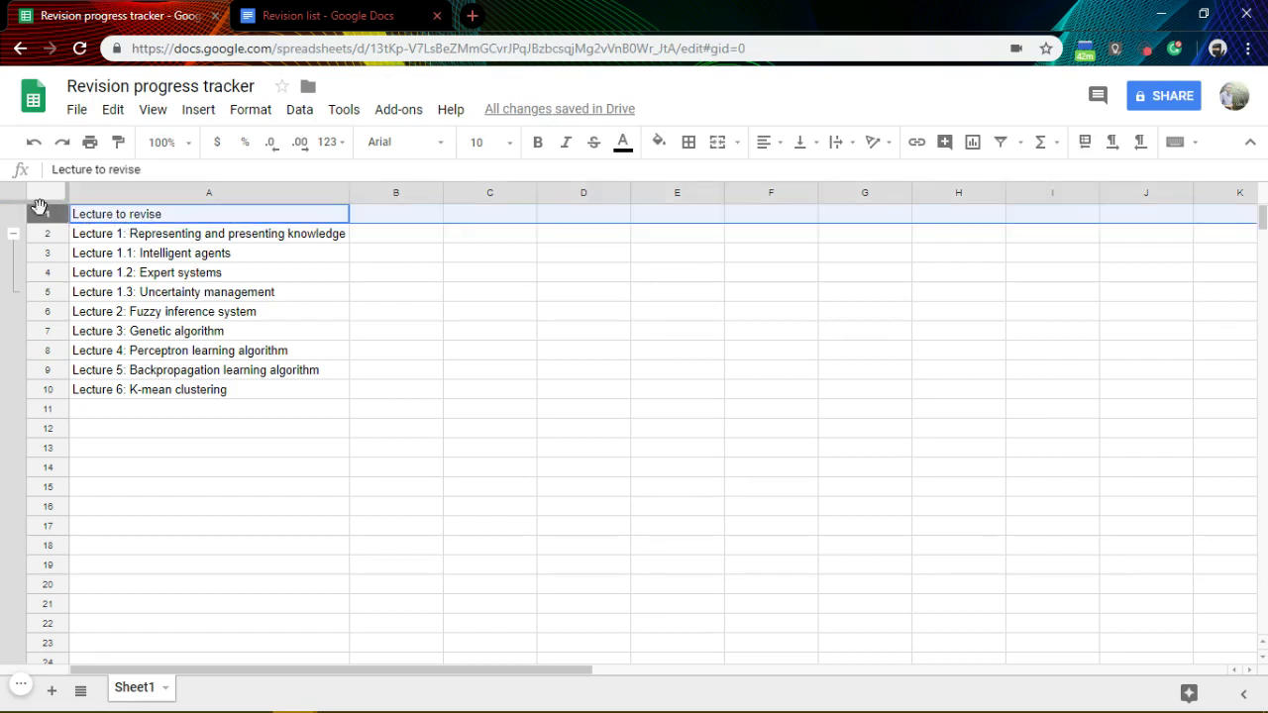
pyautogui.hotkey('ctrl', 'b')
# Step: Enter headings Start time, End time, In Progress, Done once, Done twice in B1:F1
pyautogui.click(374, 215)
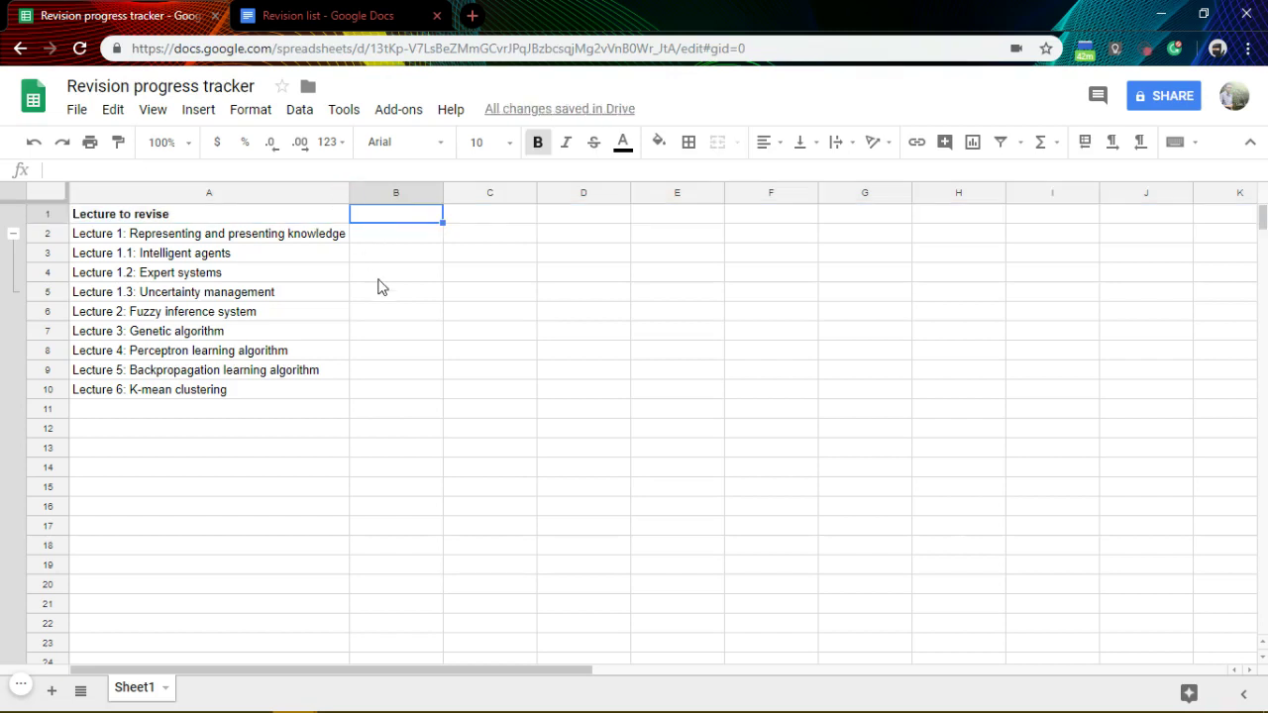
pyautogui.write('Sc')
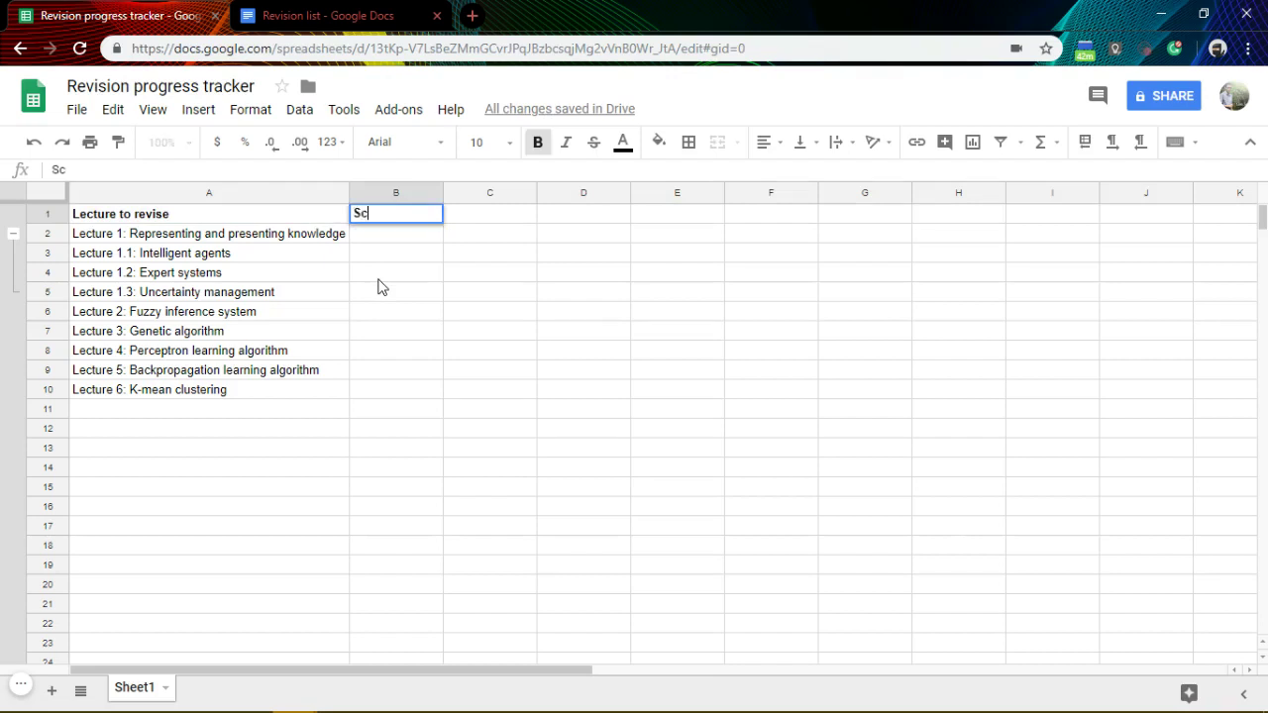
pyautogui.press('BackSpace')
pyautogui.write('tart time')
pyautogui.press('Tab')
pyautogui.write('End')
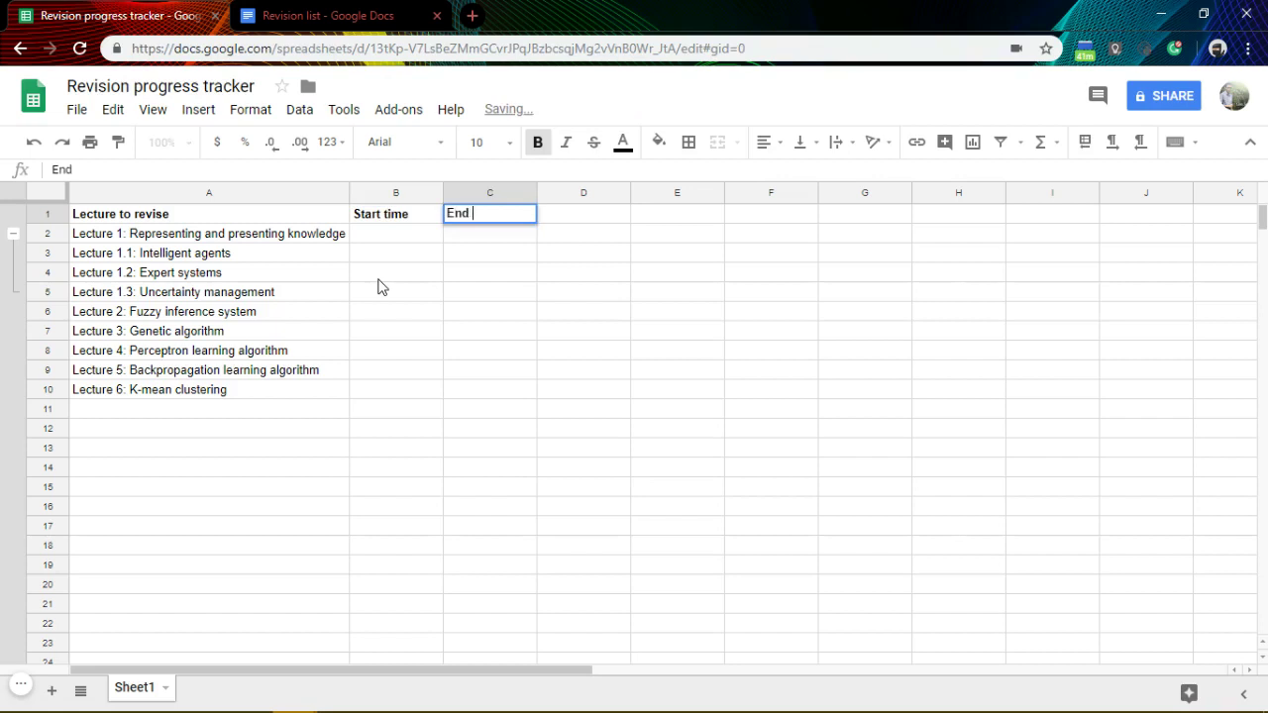
pyautogui.write(' time')
pyautogui.press('Tab')
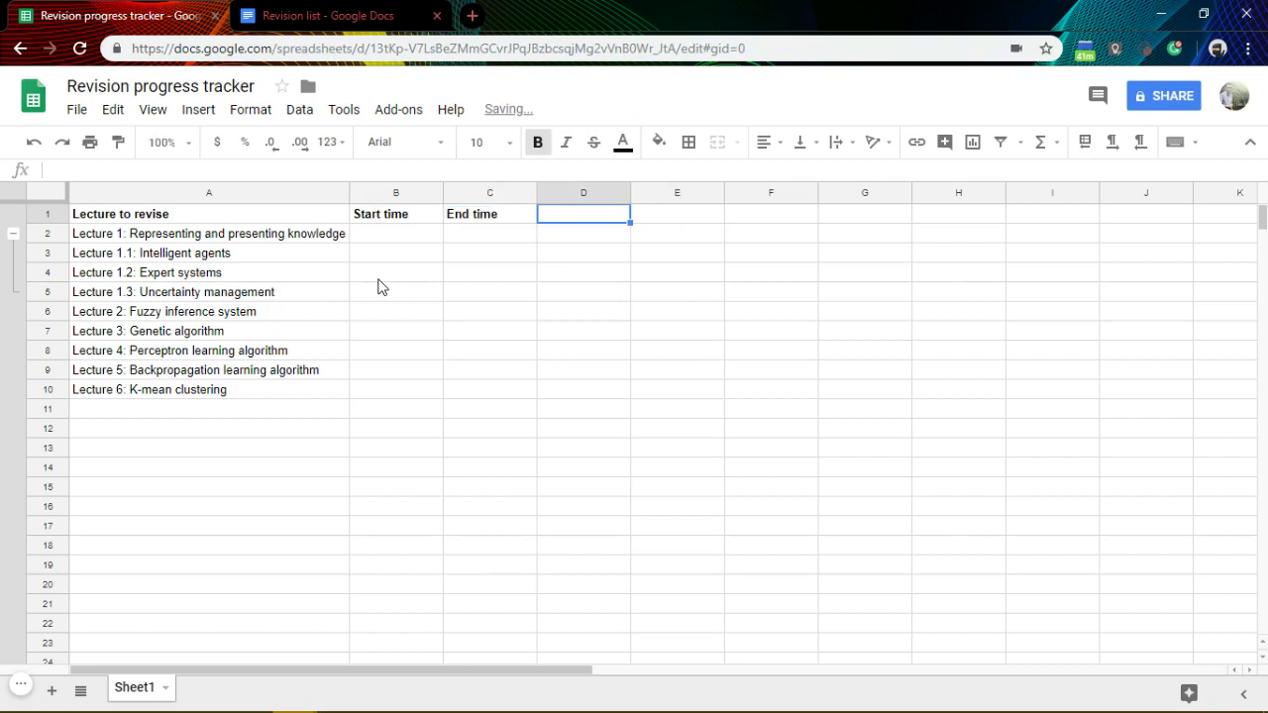
pyautogui.write('In')
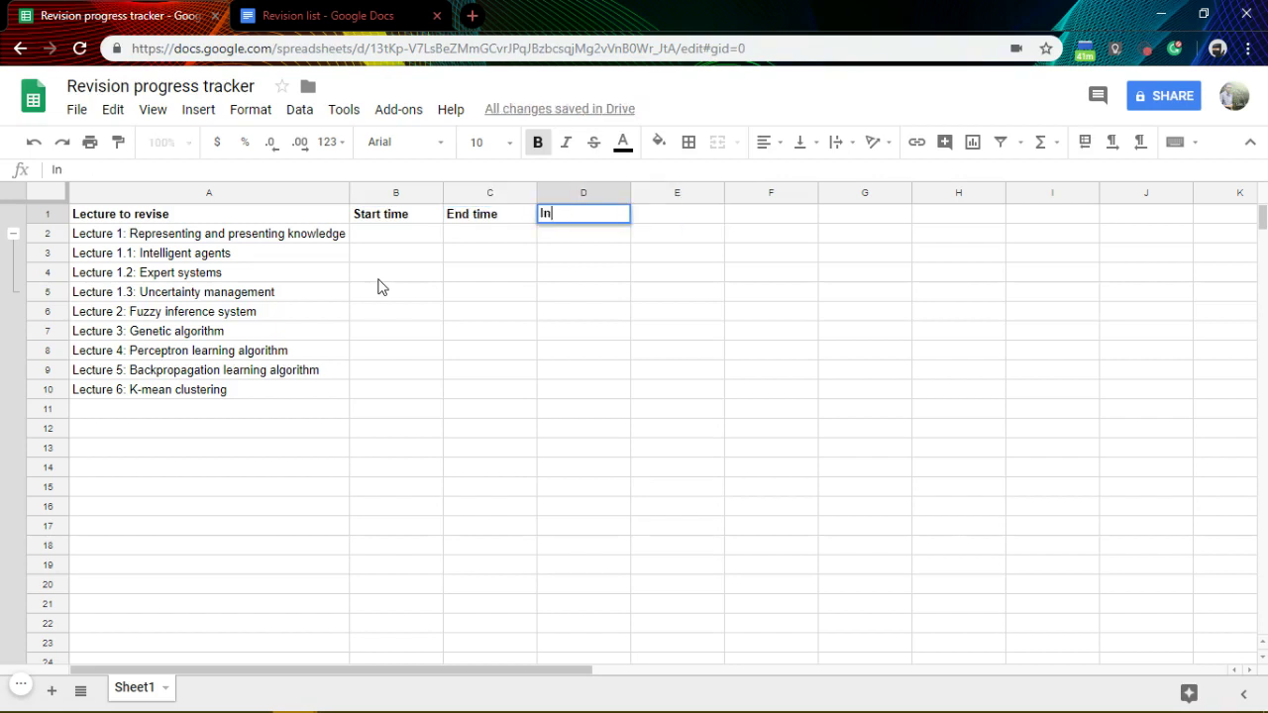
pyautogui.write(' Progress')
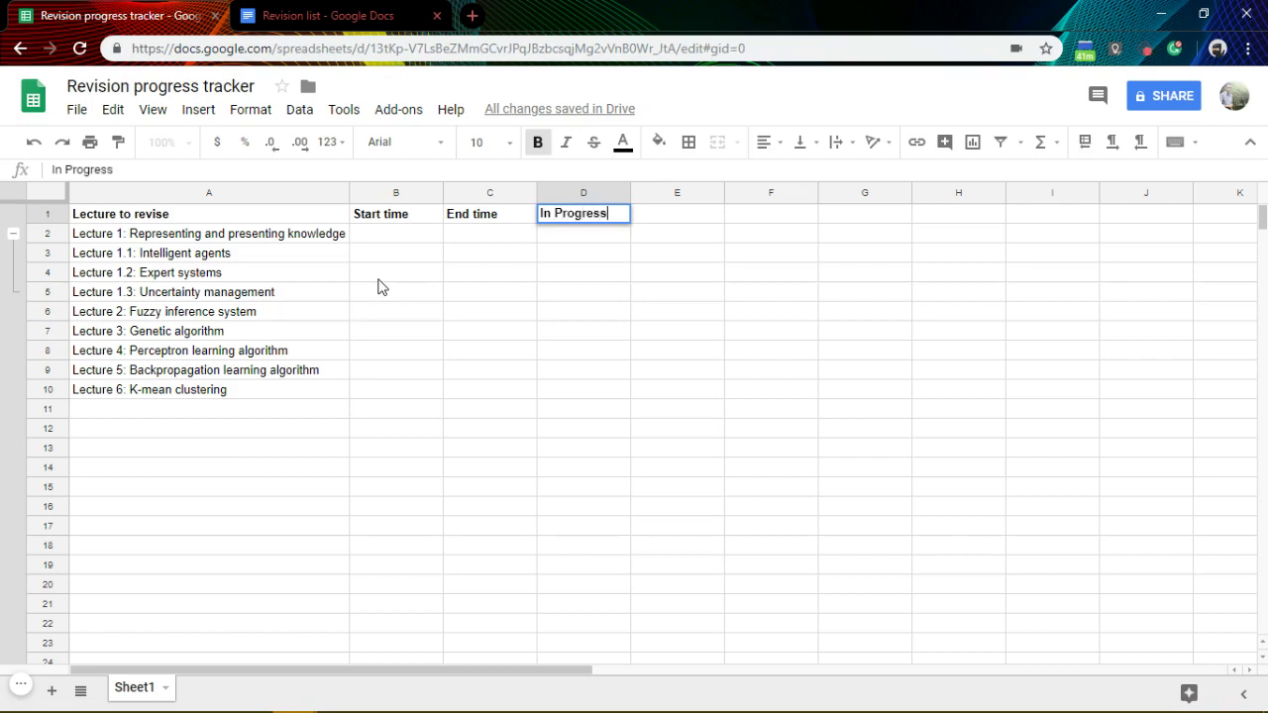
pyautogui.press('Tab')
pyautogui.write('C')
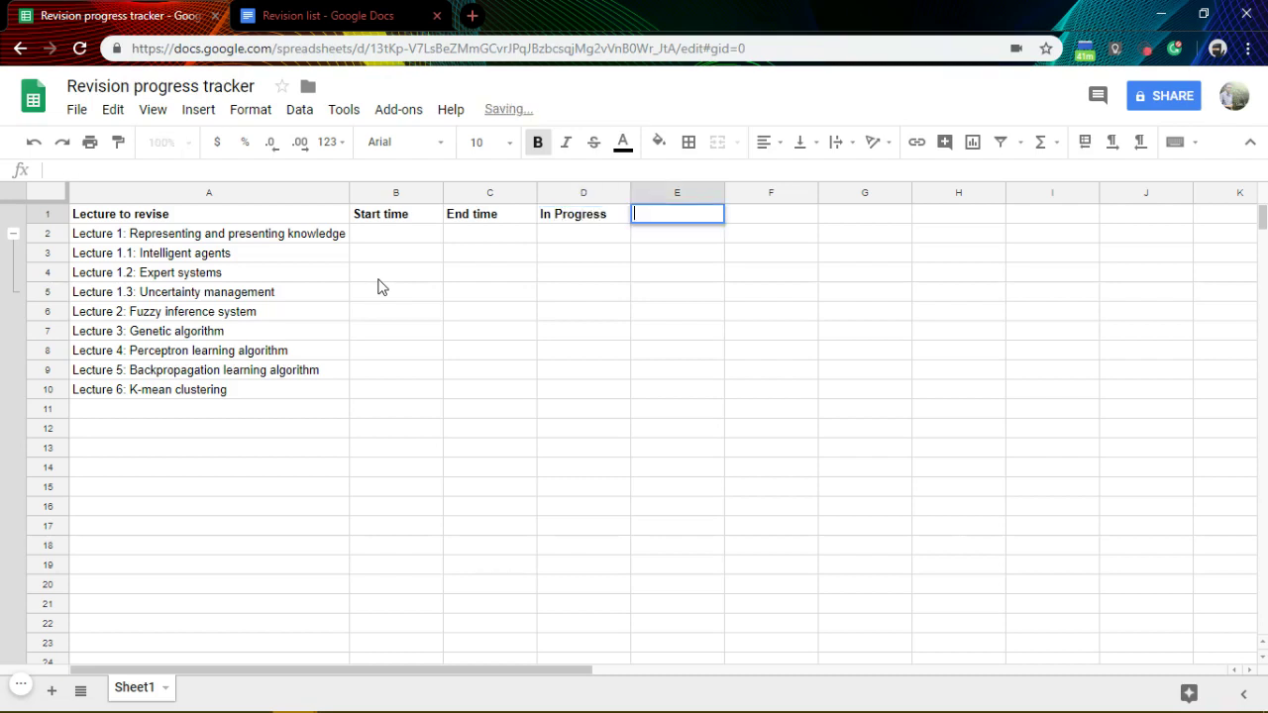
pyautogui.write('Done ')
pyautogui.write('ence')
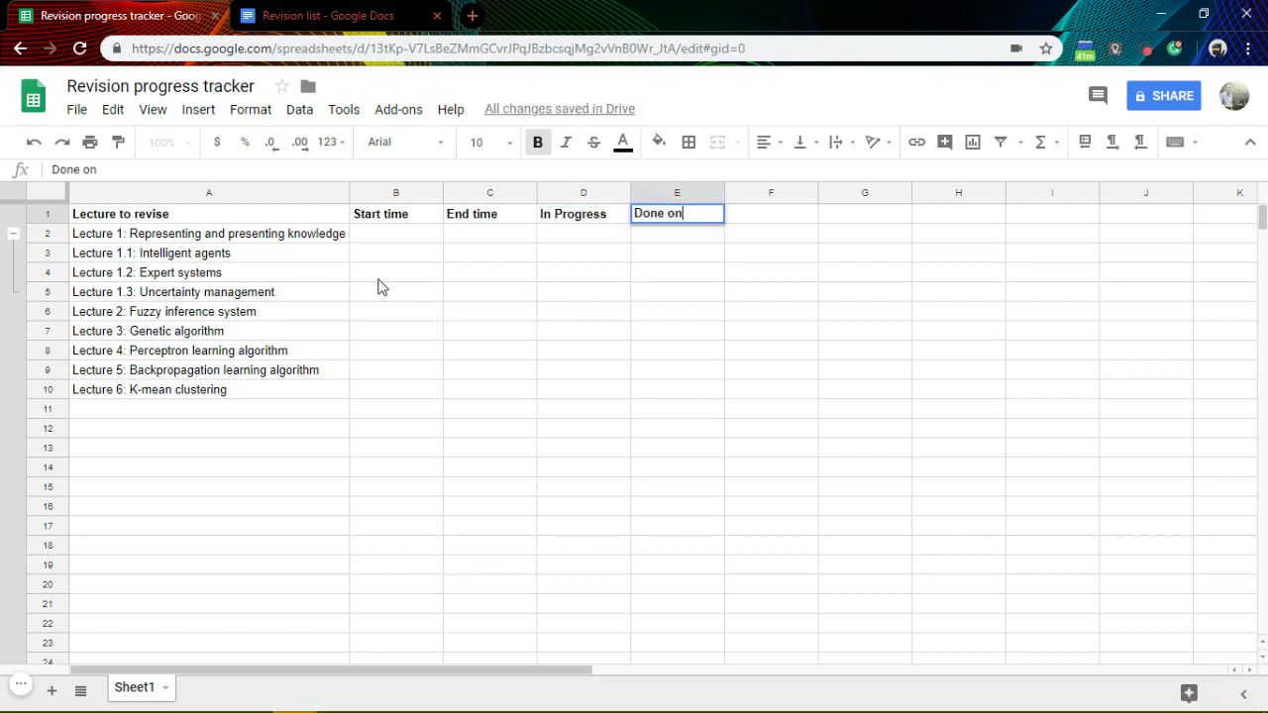
pyautogui.press('Tab')
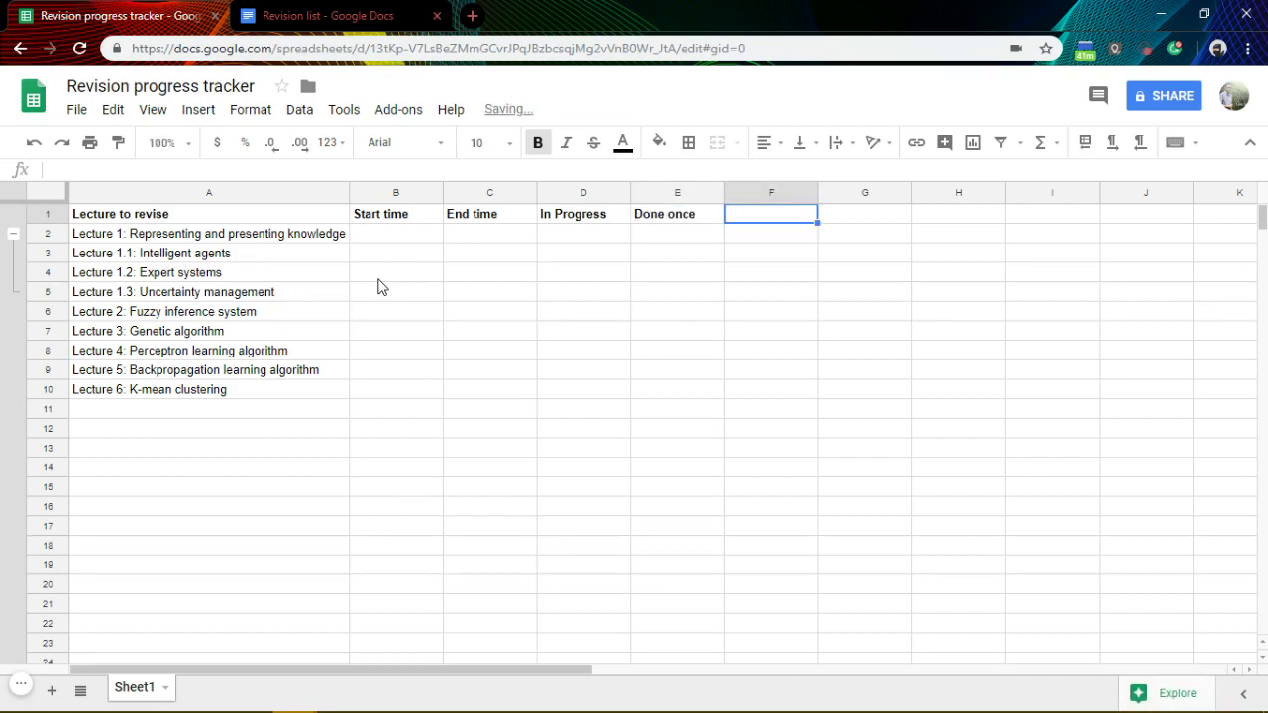
pyautogui.write('Done twice')
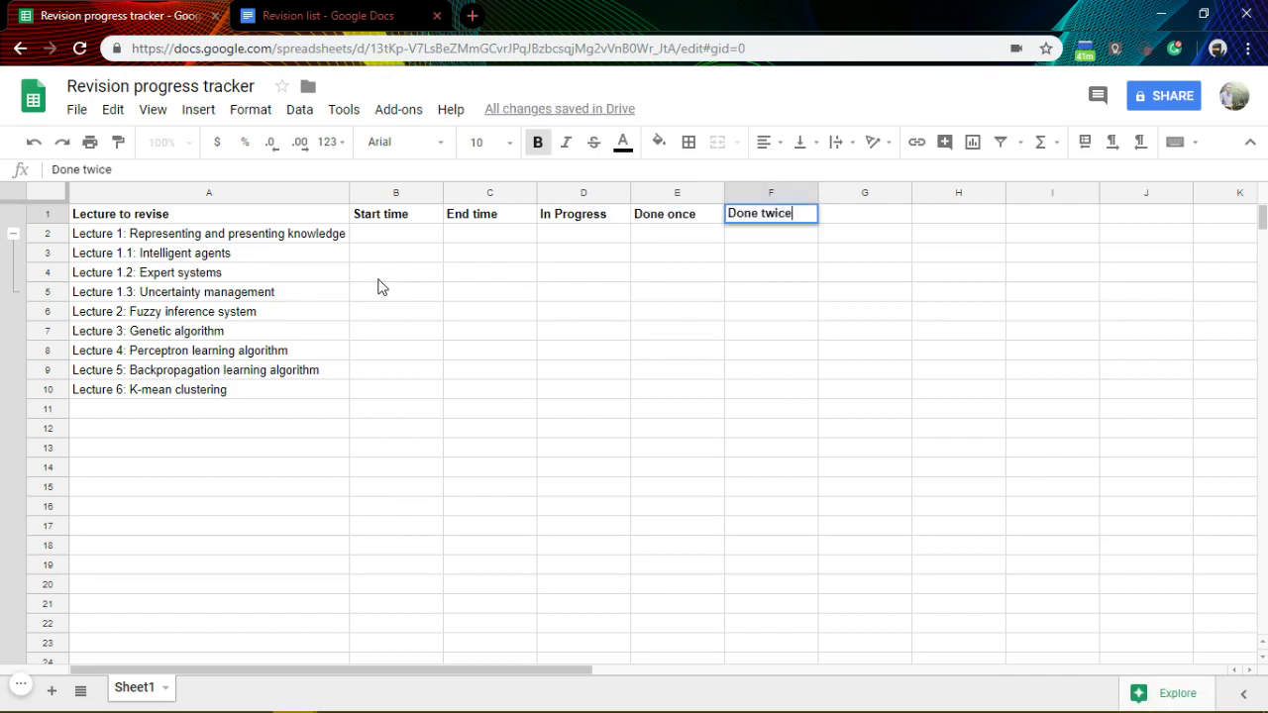
pyautogui.press('Return')
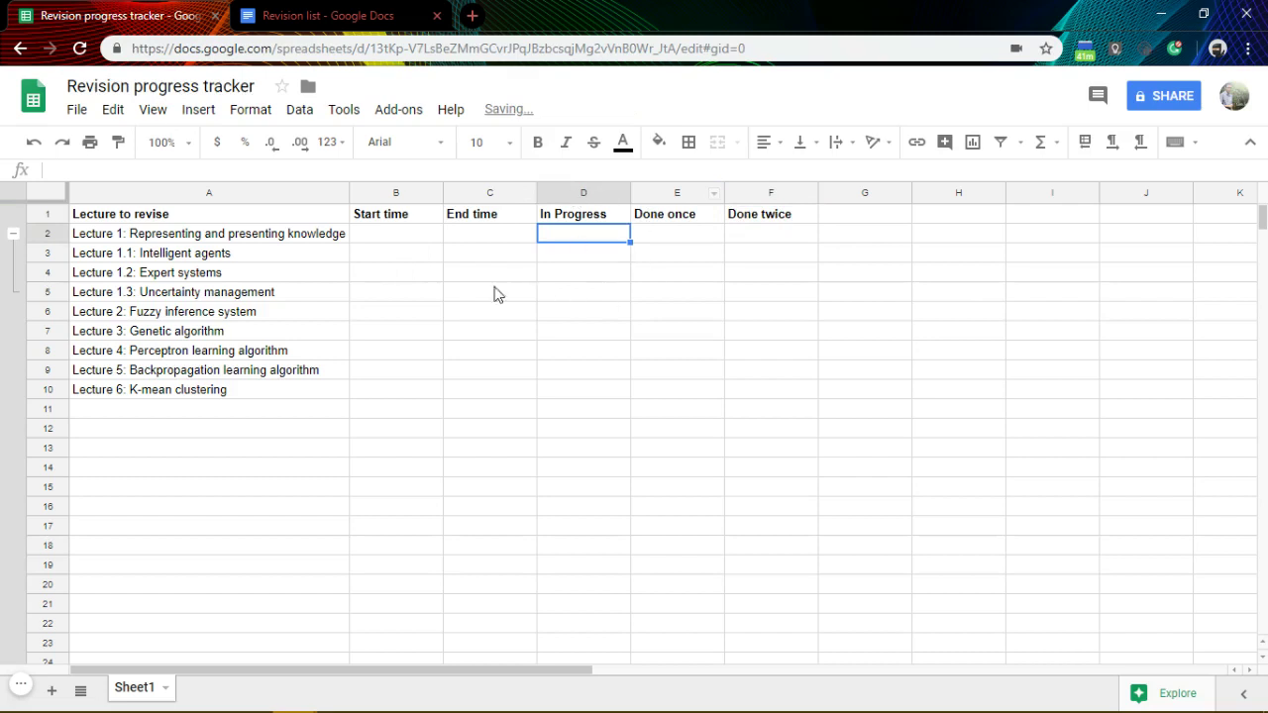
# Step: Delete all empty rows from row 11 to the bottom of the sheet
pyautogui.click(47, 409)
pyautogui.click(856, 192)
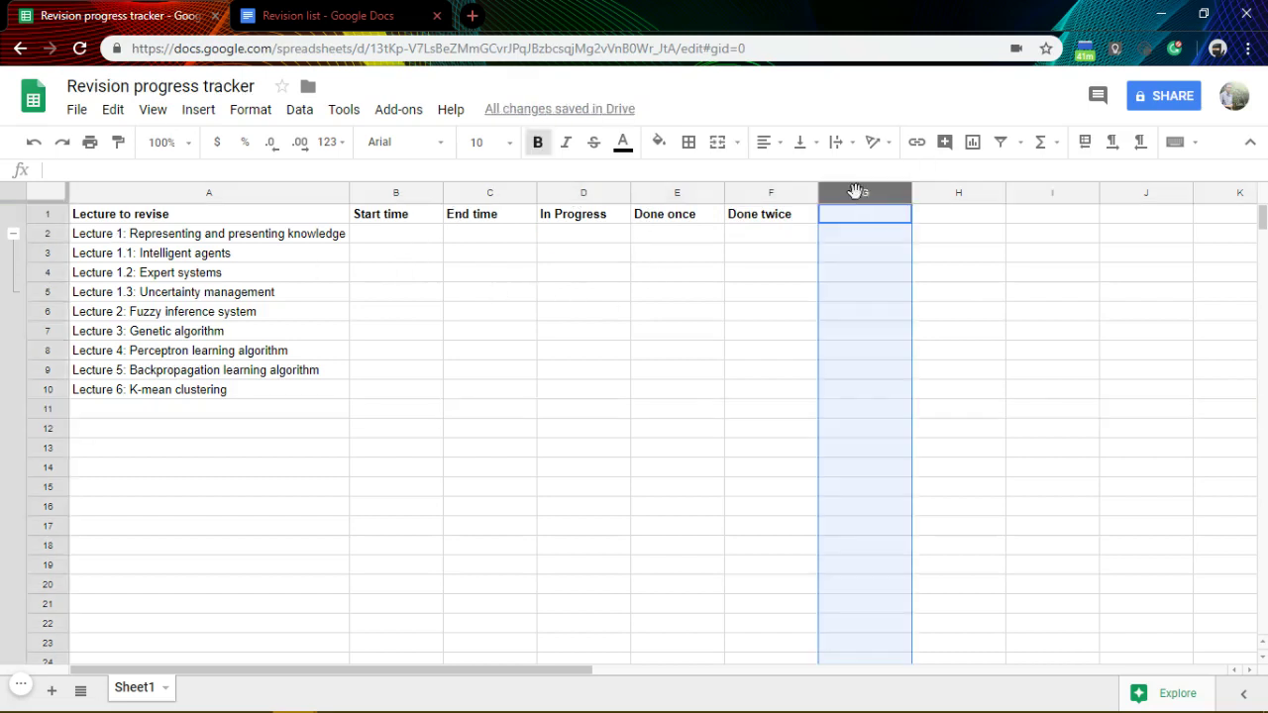
pyautogui.click(40, 409)
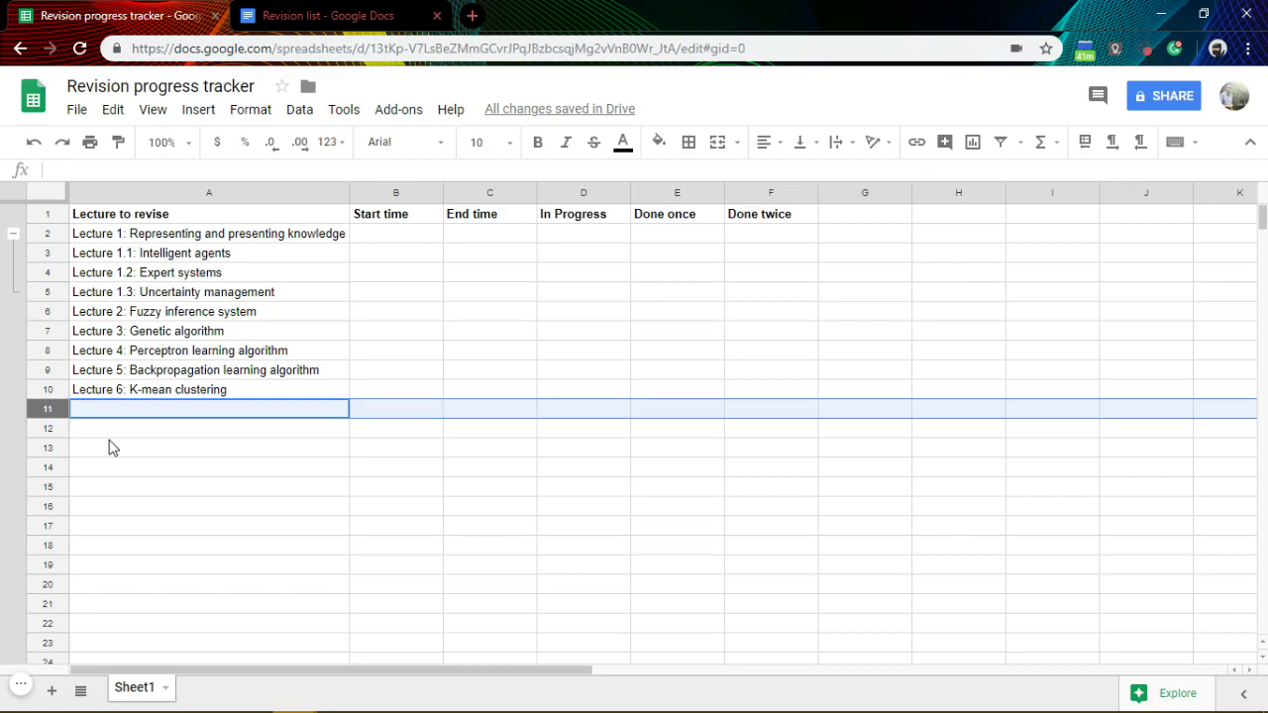
pyautogui.hotkey('ctrl', 'shift', 'Down')
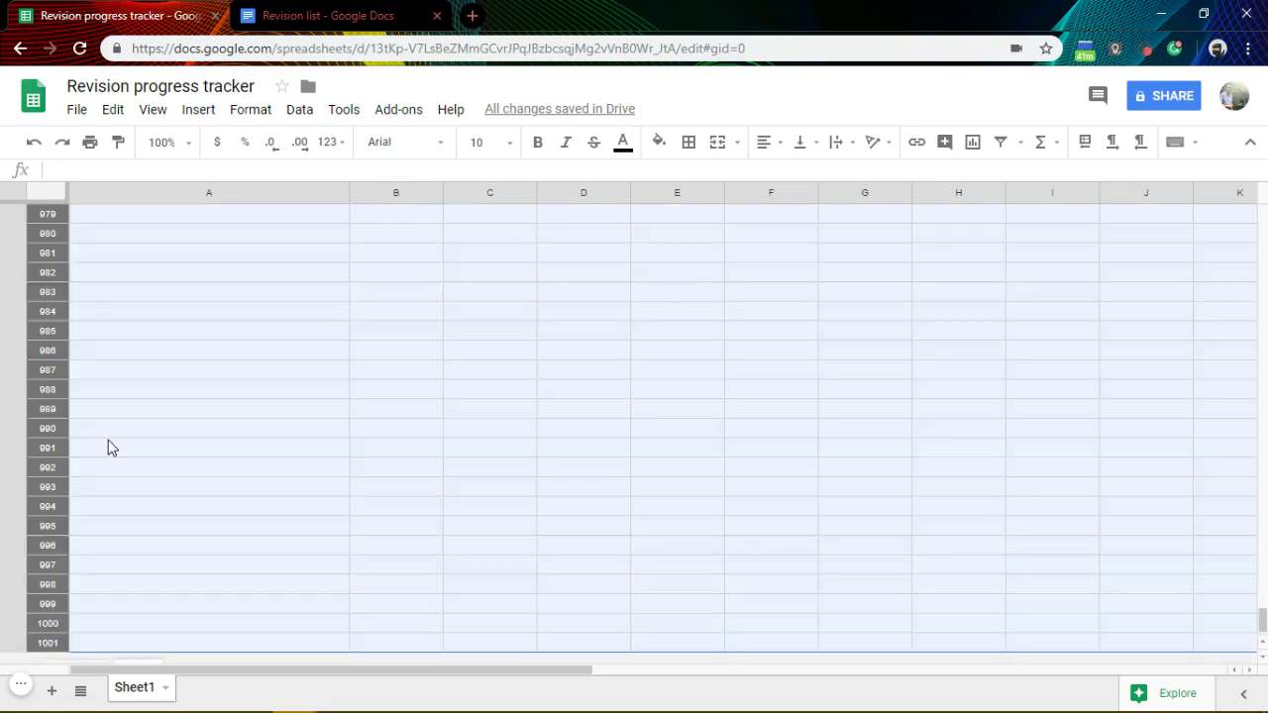
pyautogui.hotkey('ctrl', 'alt', '-')
# Step: Delete all empty columns from G to the last column
pyautogui.click(780, 256)
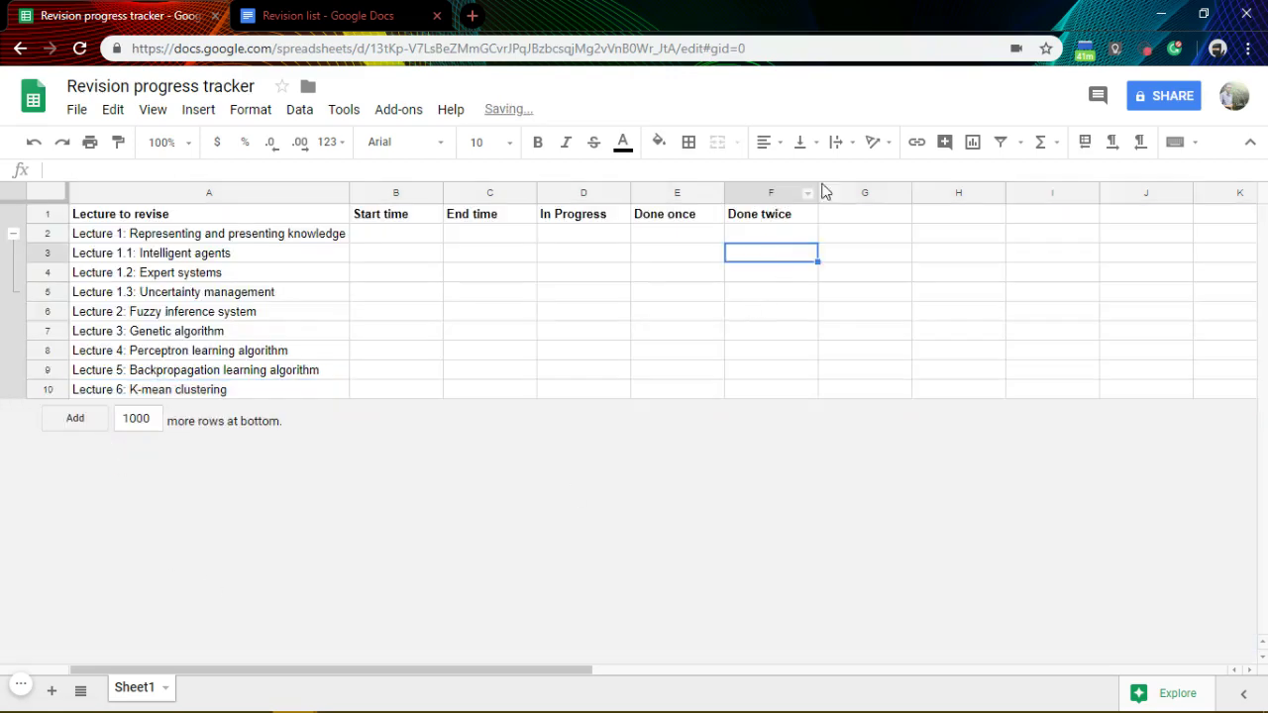
pyautogui.click(825, 192)
pyautogui.hotkey('ctrl', 'shift', 'Right')
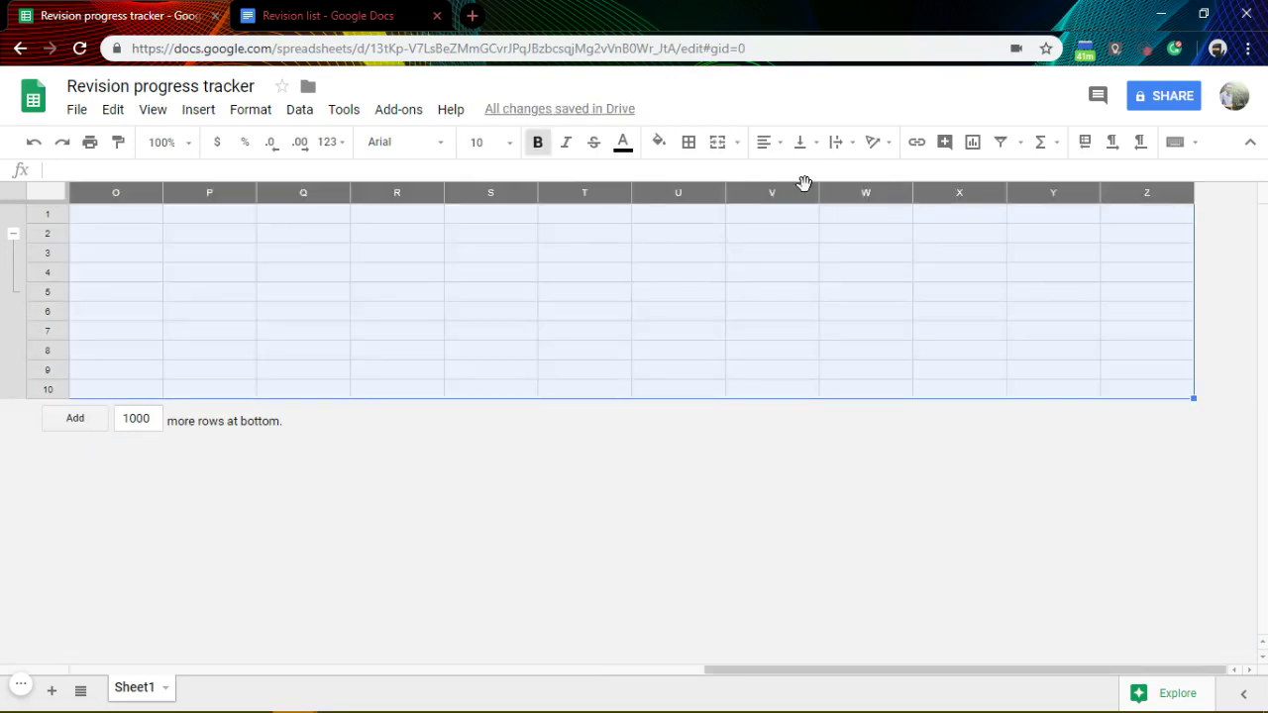
pyautogui.hotkey('ctrl', 'alt', '-')
# Step: Insert checkboxes into D2:F10 under In Progress, Done once and Done twice
pyautogui.click(568, 212)
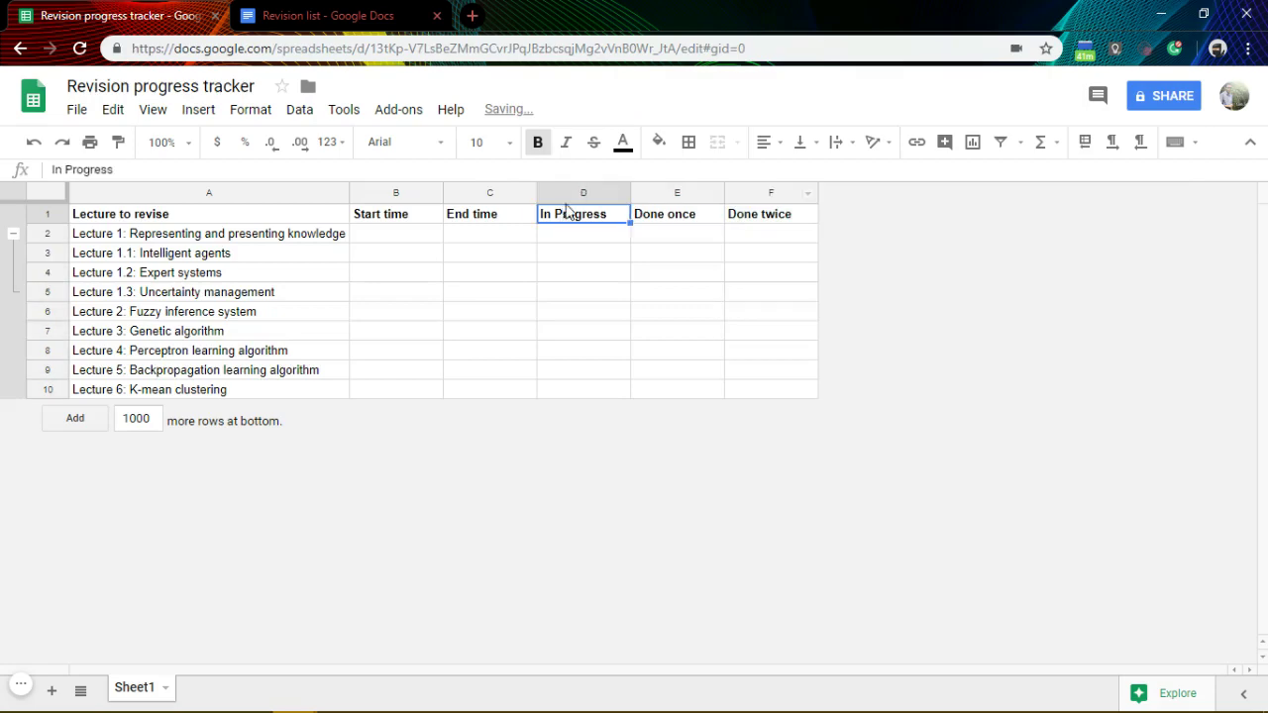
pyautogui.moveTo(578, 241); pyautogui.dragTo(790, 498)
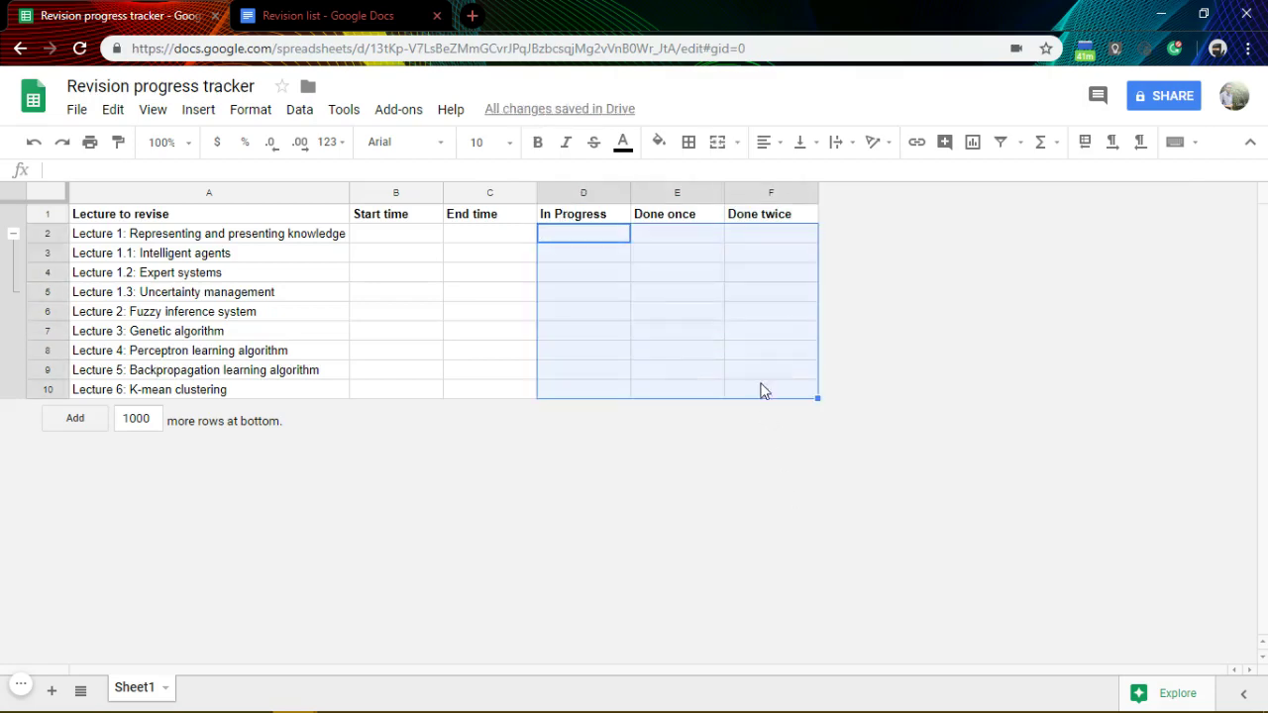
pyautogui.click(214, 116)
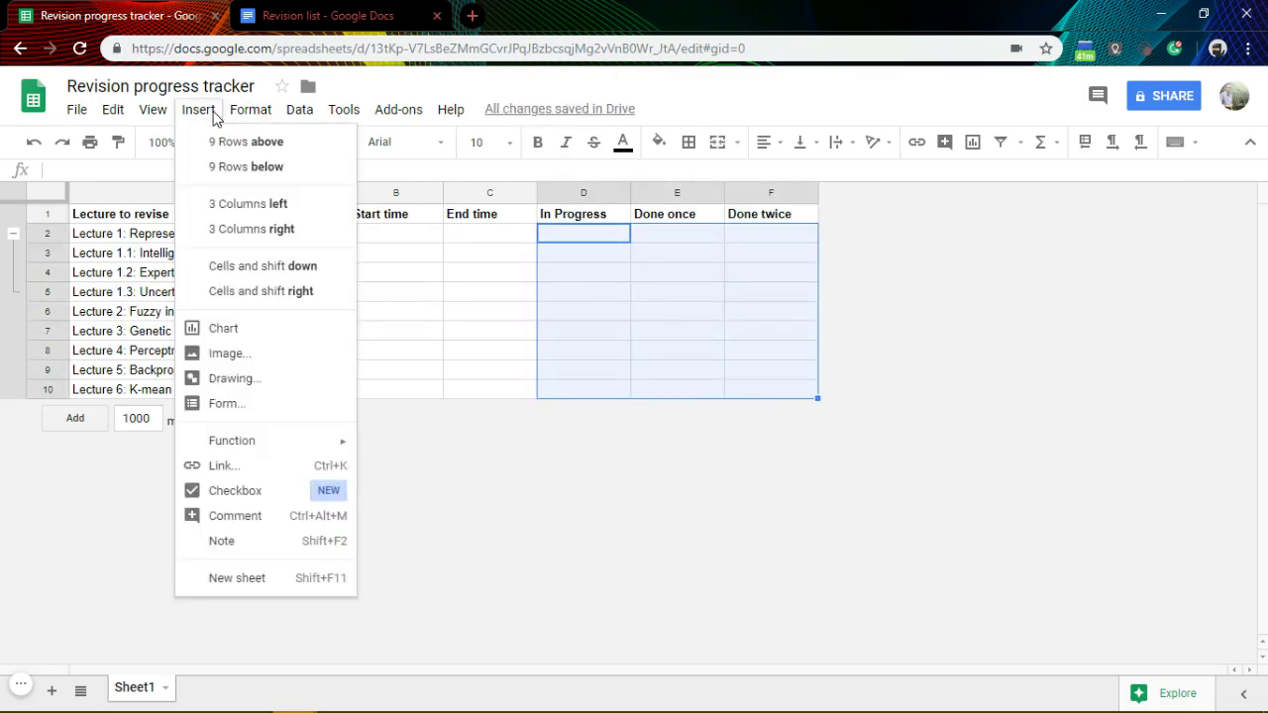
pyautogui.click(233, 491)
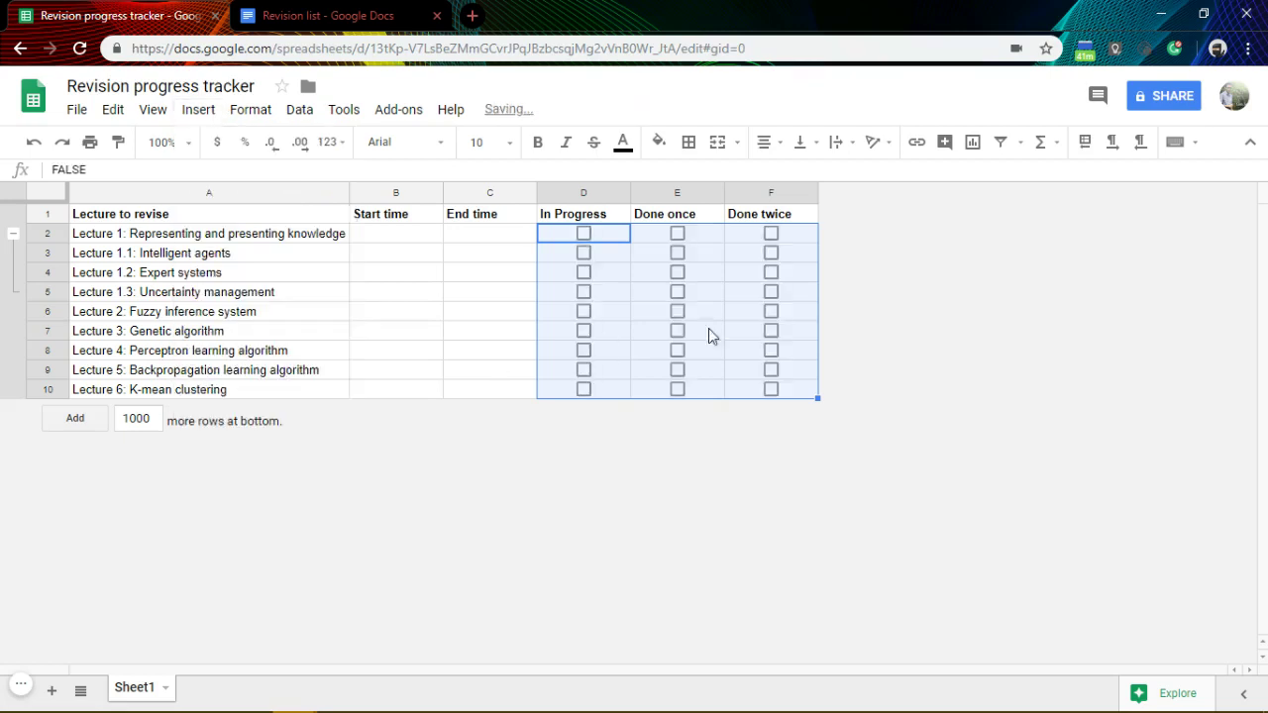
# Step: Center-align the header row A1:F1
pyautogui.click(605, 214)
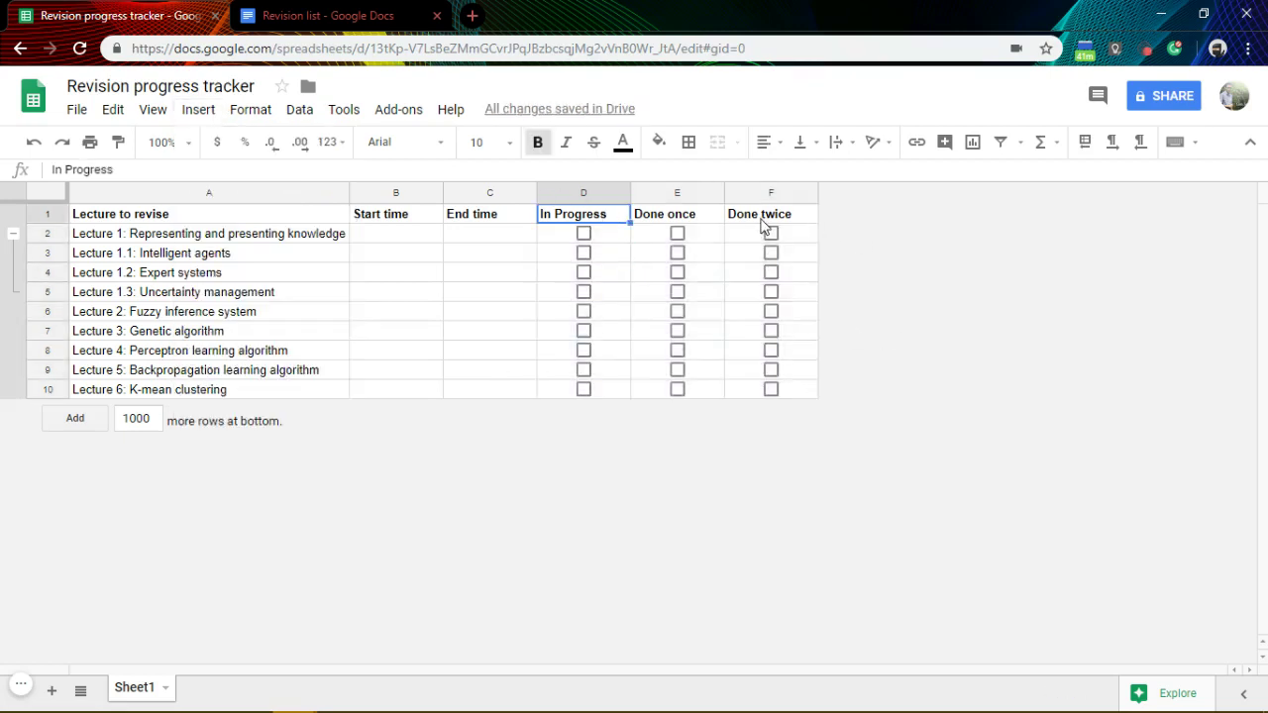
pyautogui.moveTo(768, 216); pyautogui.dragTo(183, 214)
pyautogui.hotkey('ctrl', 'b')
pyautogui.hotkey('ctrl', 'b')
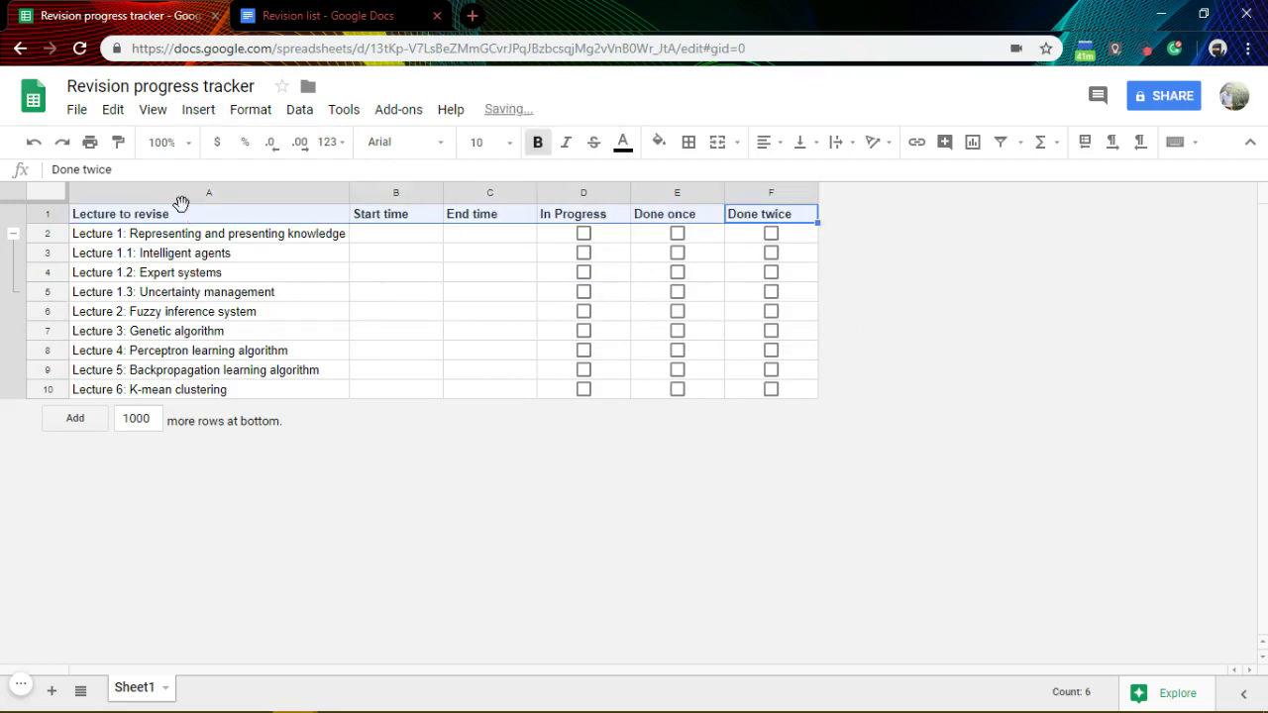
pyautogui.click(770, 146)
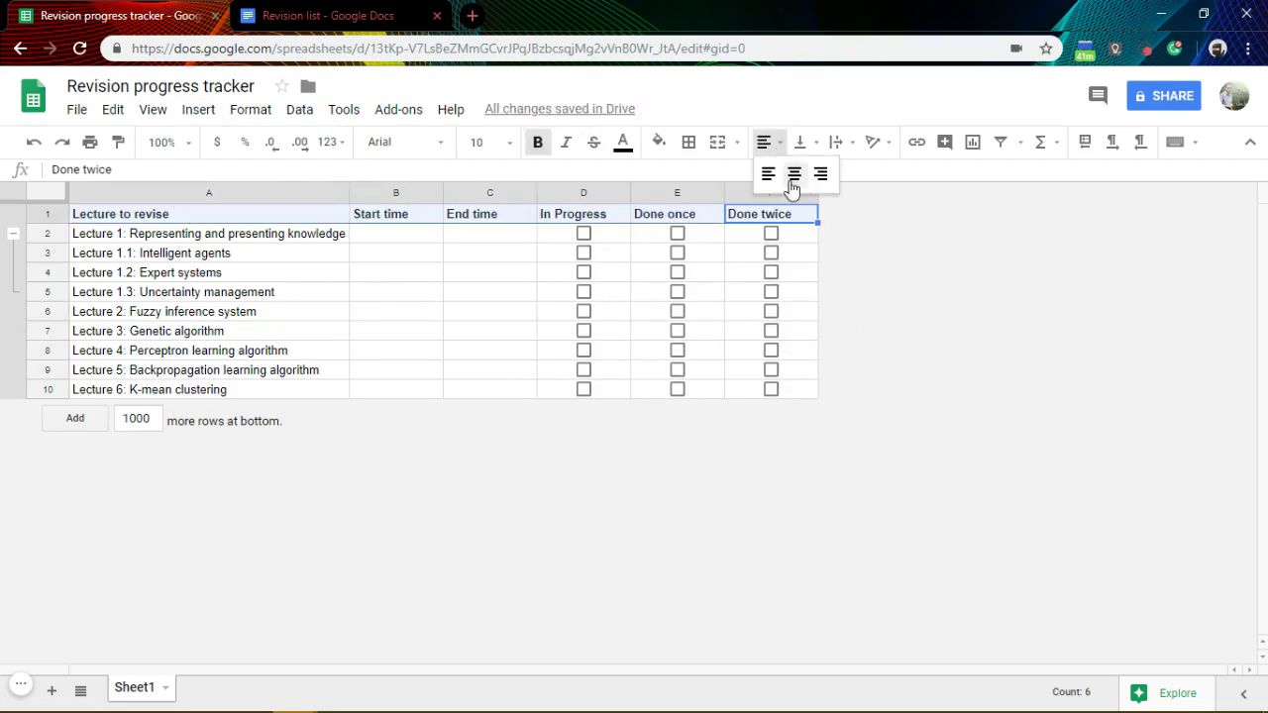
pyautogui.click(793, 174)
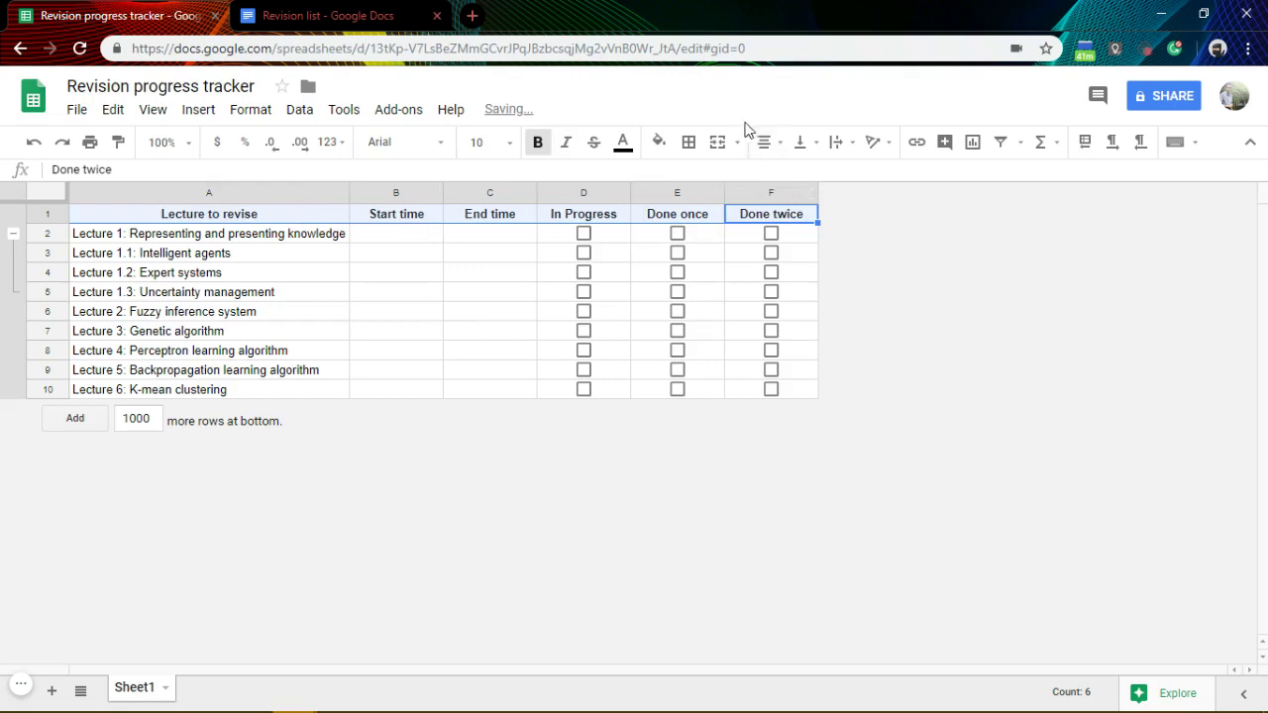
# Step: Apply a date number format to the Start time and End time cells B2:C10
pyautogui.click(406, 253)
pyautogui.click(220, 236)
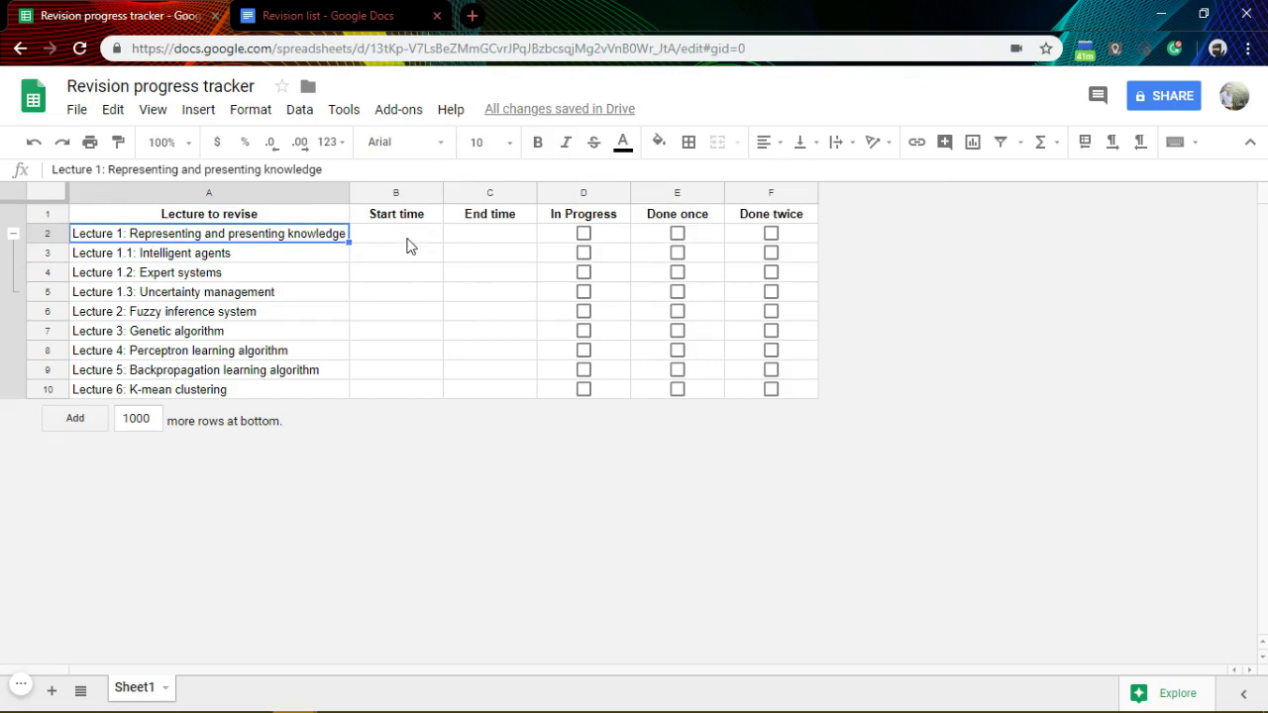
pyautogui.click(426, 235)
pyautogui.keyDown('shift'); pyautogui.click(489, 387); pyautogui.keyUp('shift')
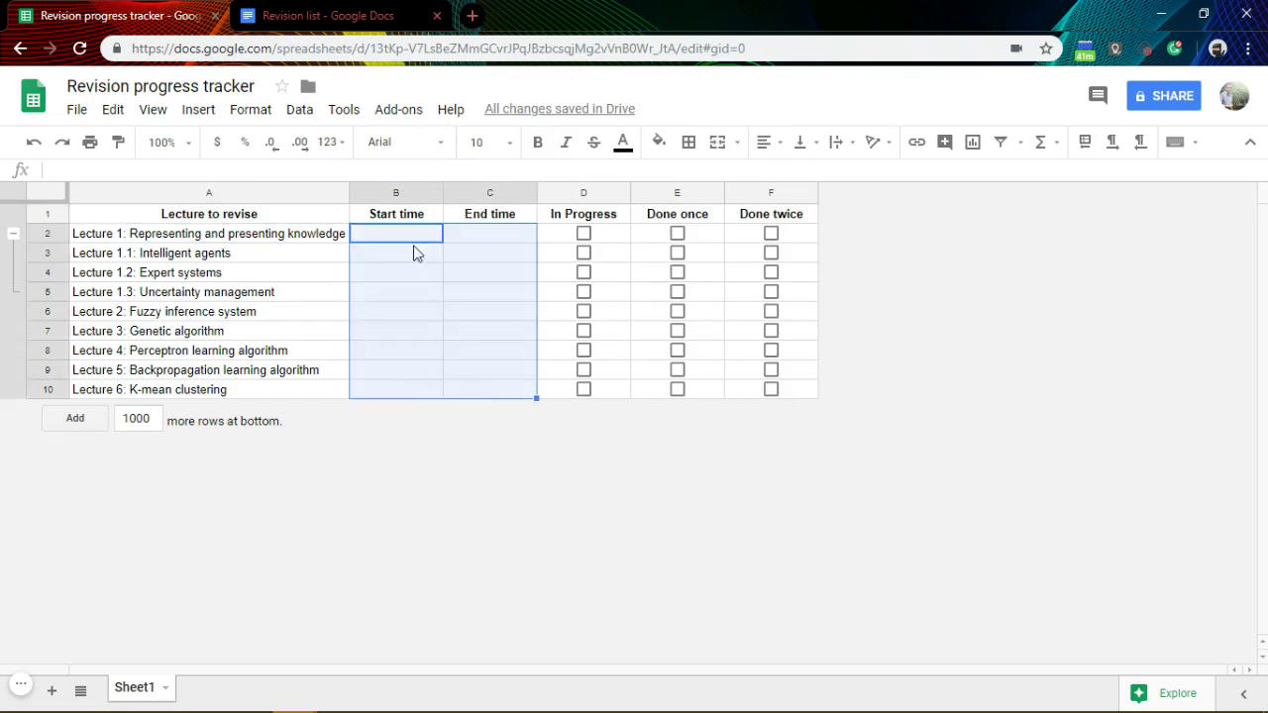
pyautogui.click(330, 142)
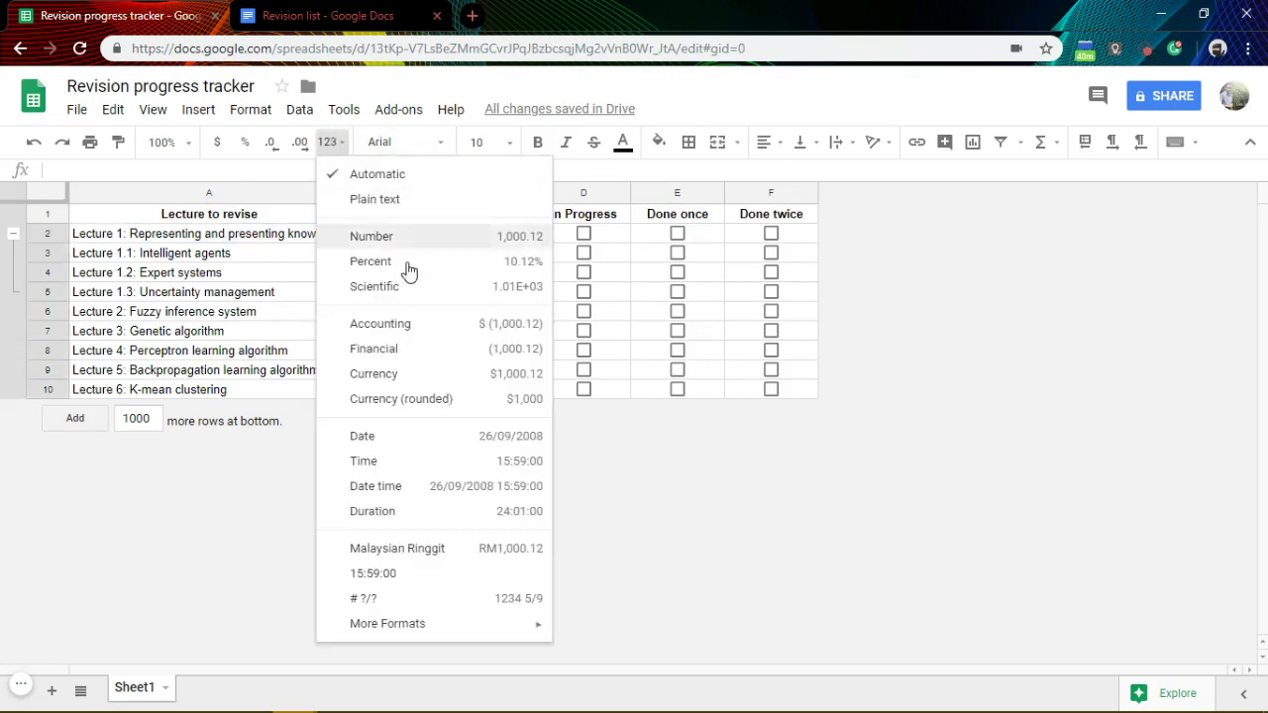
pyautogui.click(403, 447)
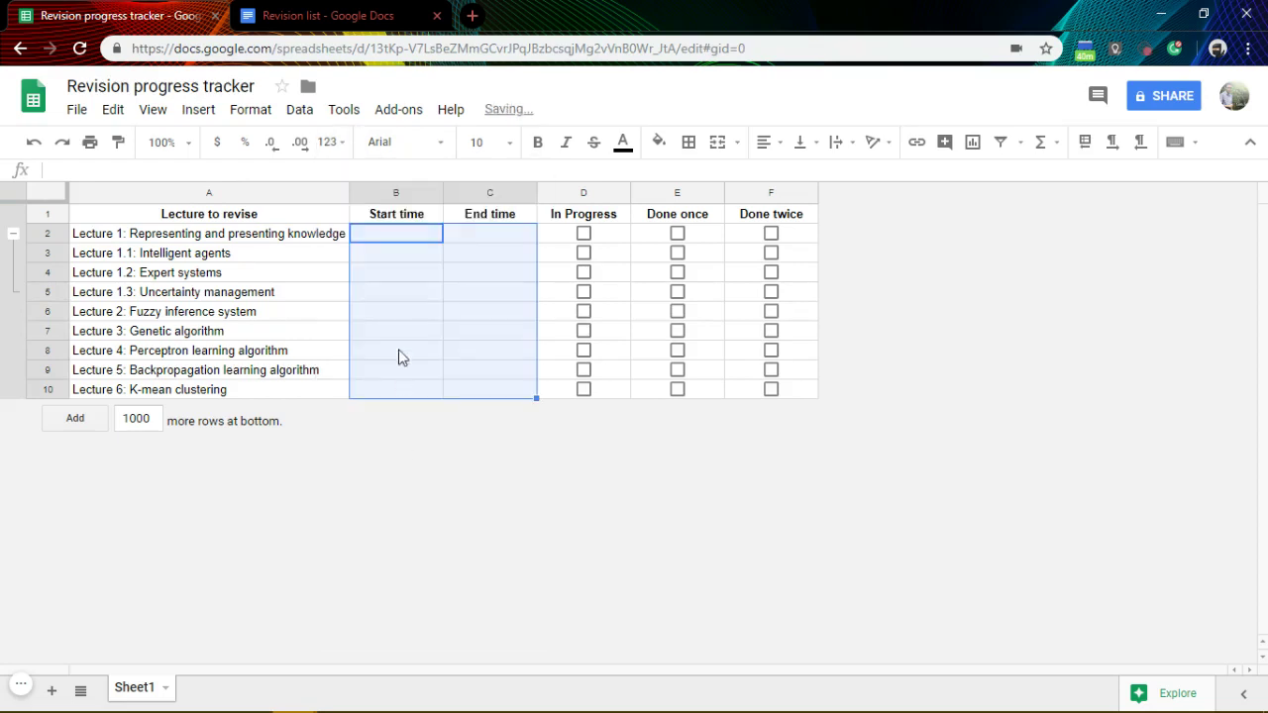
# Step: Select the Start time and End time headings in B1:C1
pyautogui.click(413, 218)
pyautogui.doubleClick(419, 220)
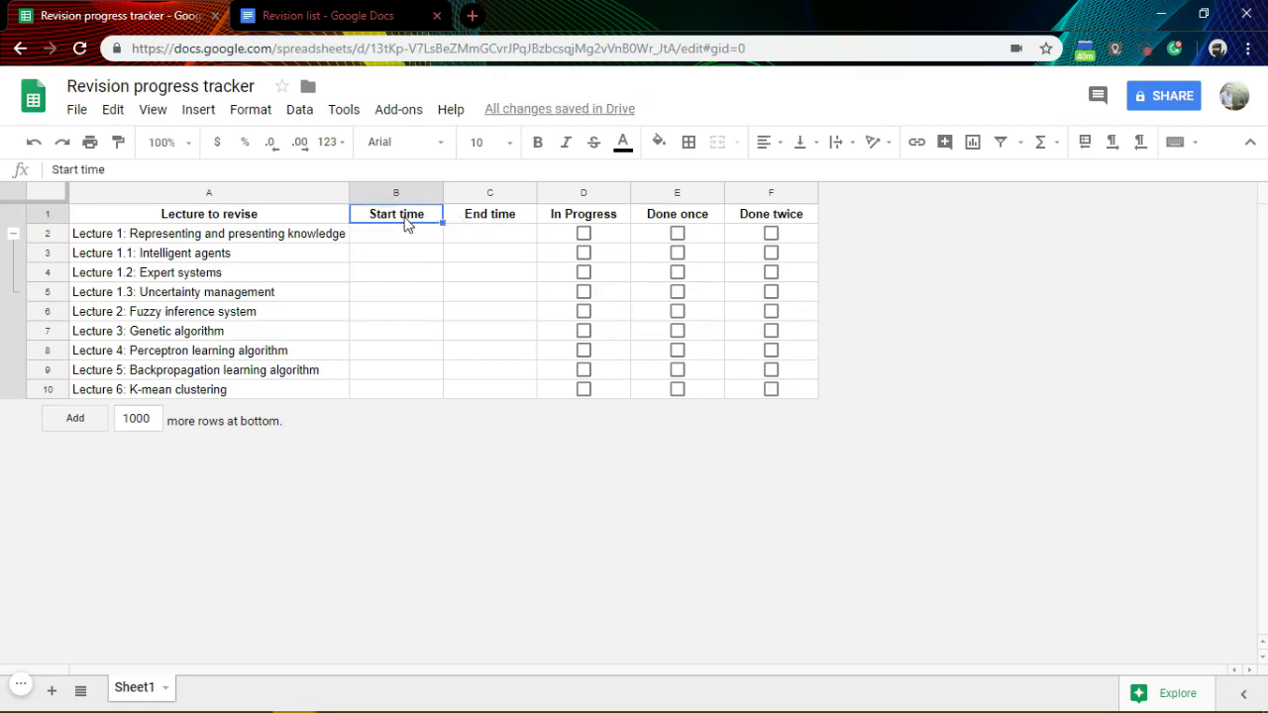
pyautogui.moveTo(407, 221); pyautogui.dragTo(514, 226)
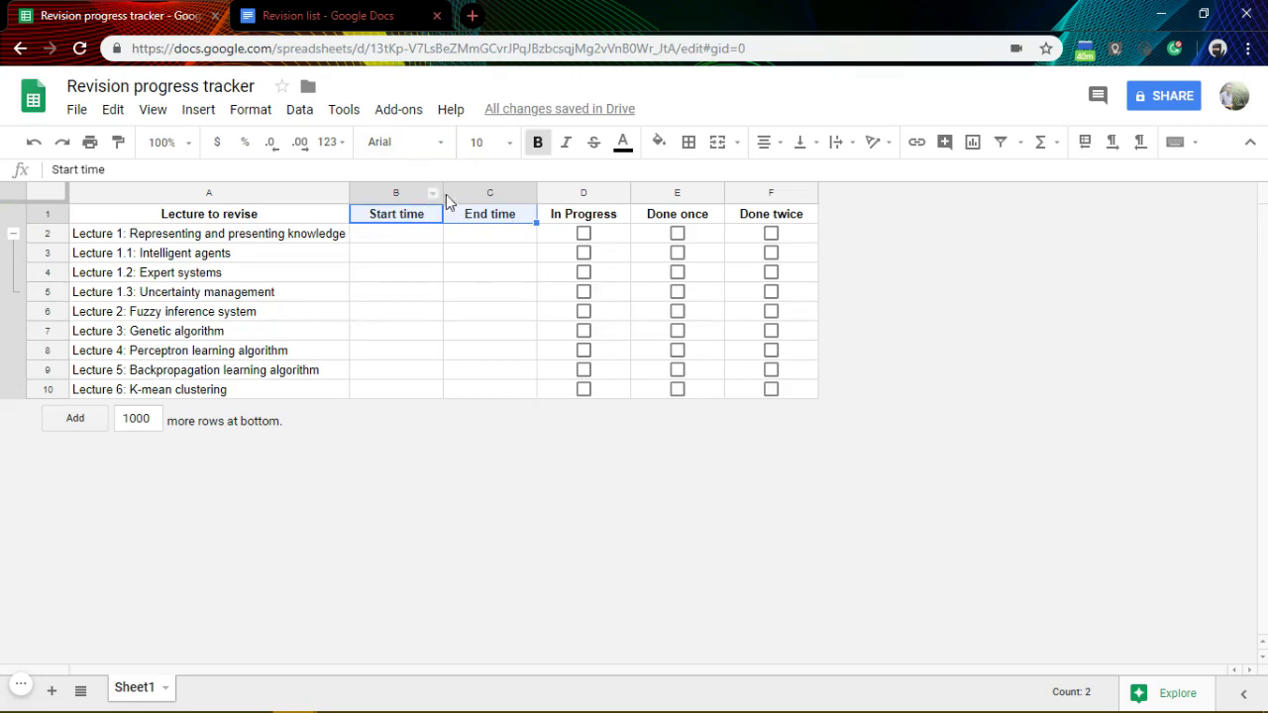
# Step: Replace 'time' with 'date' in B1:C1 using Find and replace, giving Start date and End date
pyautogui.click(117, 110)
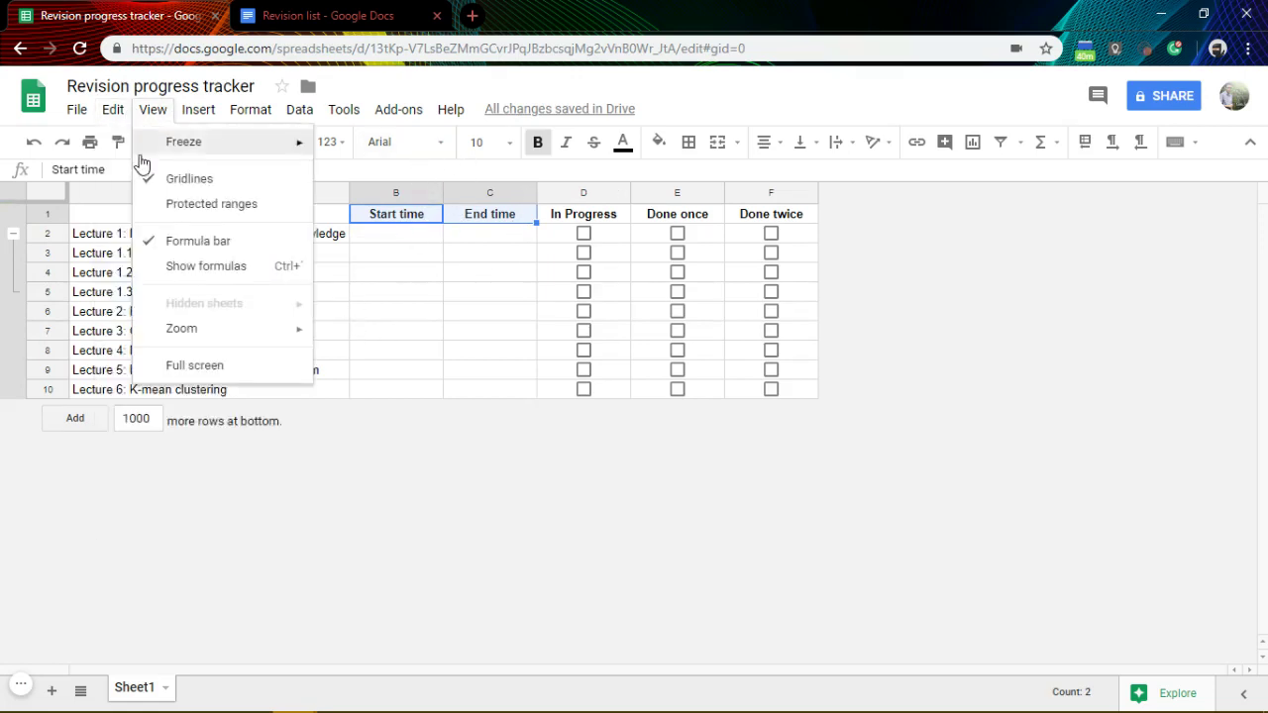
pyautogui.moveTo(119, 110)
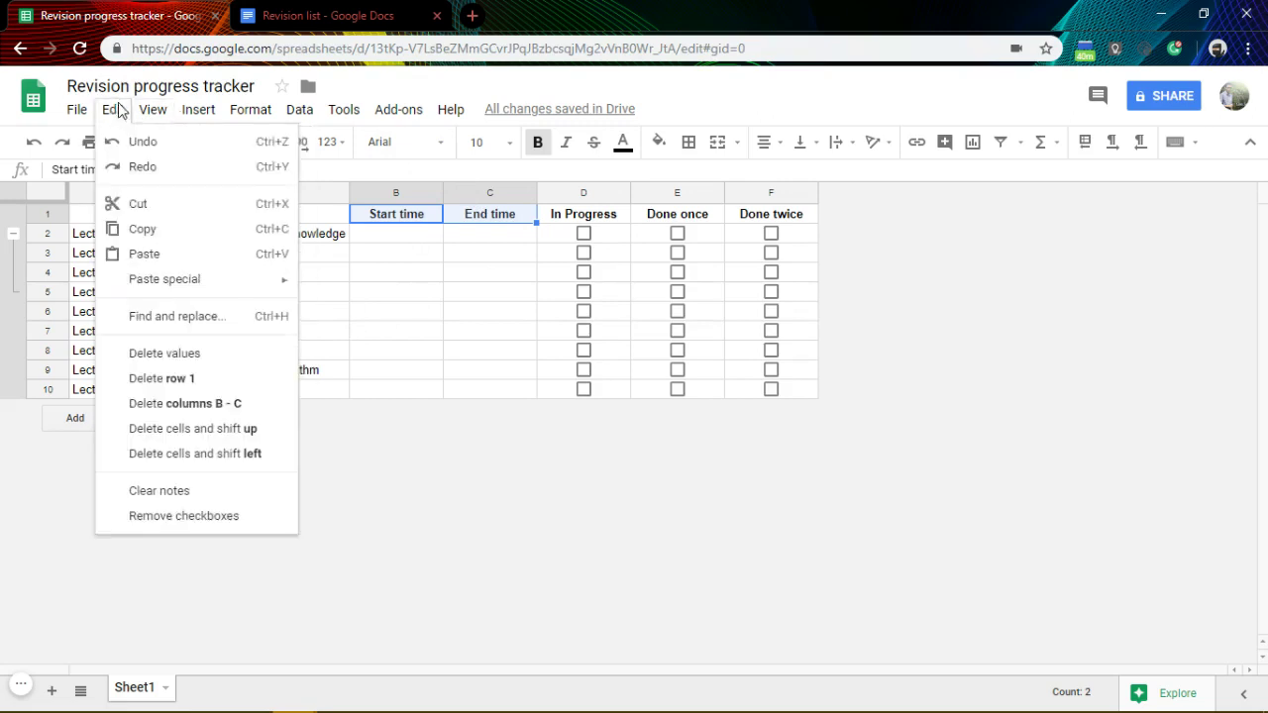
pyautogui.click(193, 318)
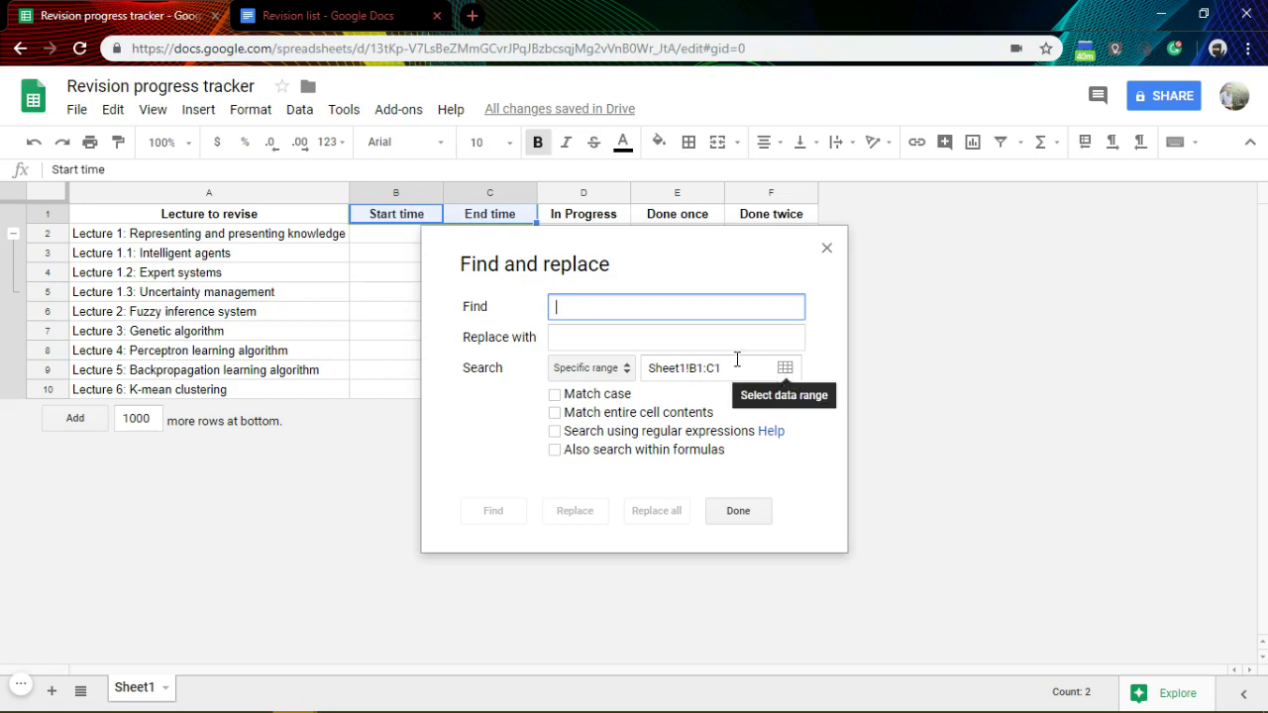
pyautogui.write('time')
pyautogui.press('Tab')
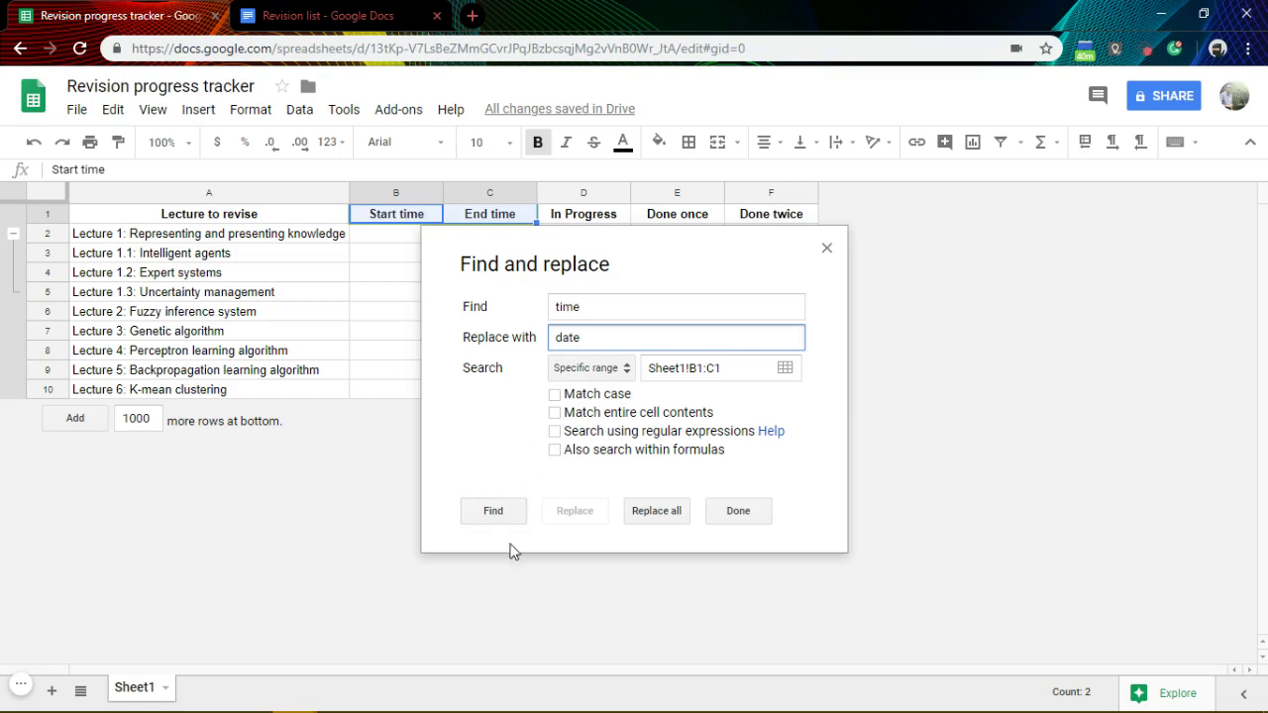
pyautogui.click(661, 513)
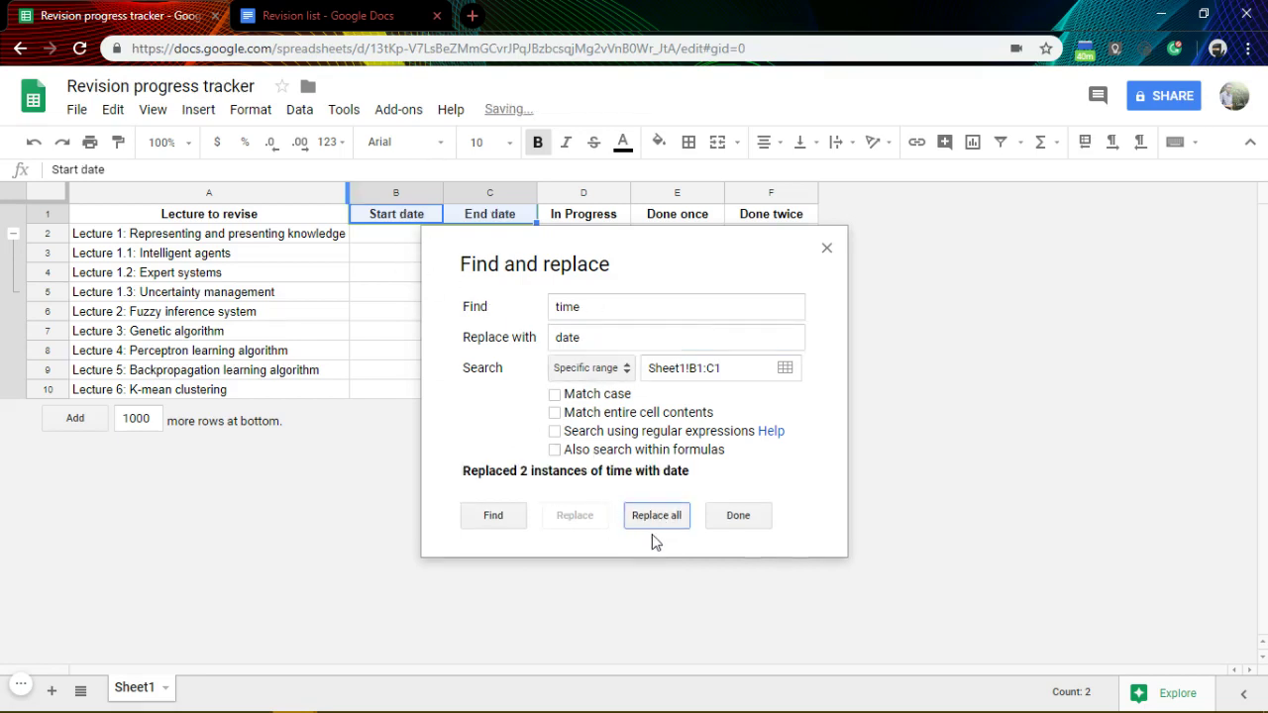
pyautogui.click(738, 516)
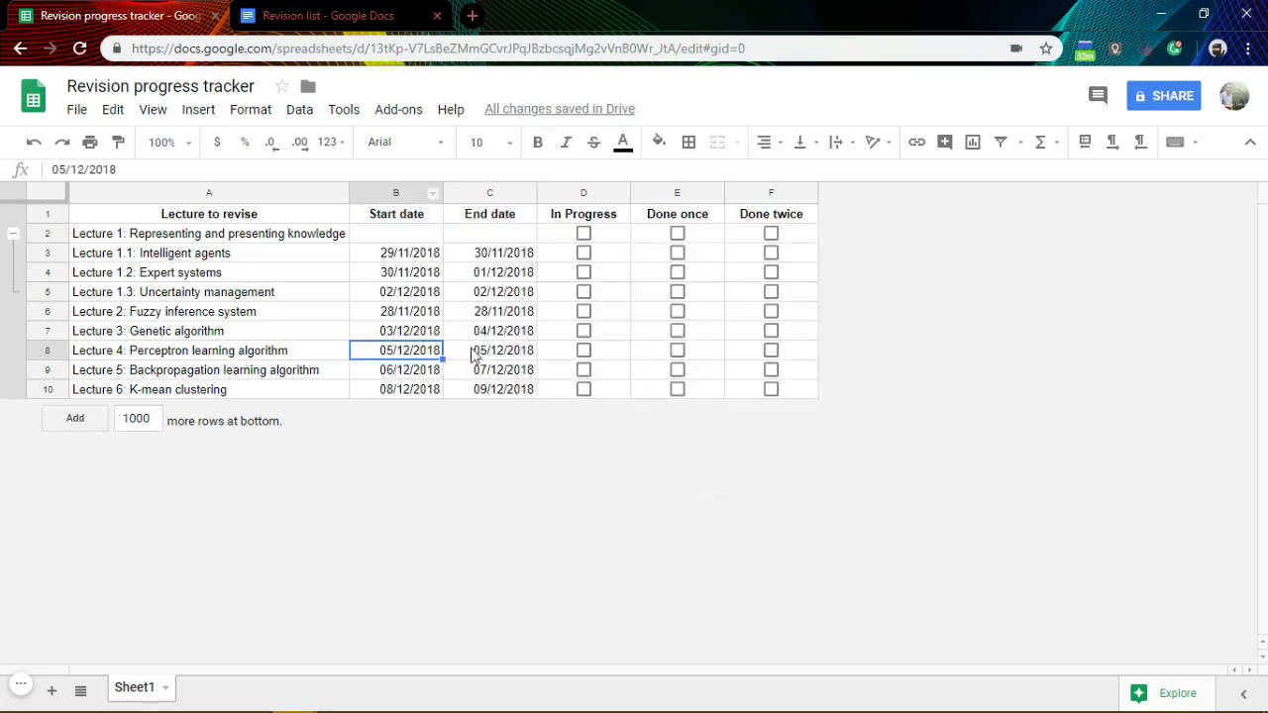
# Step: Tick the Done once and In Progress checkboxes for Lecture 2: Fuzzy inference system
pyautogui.click(481, 392)
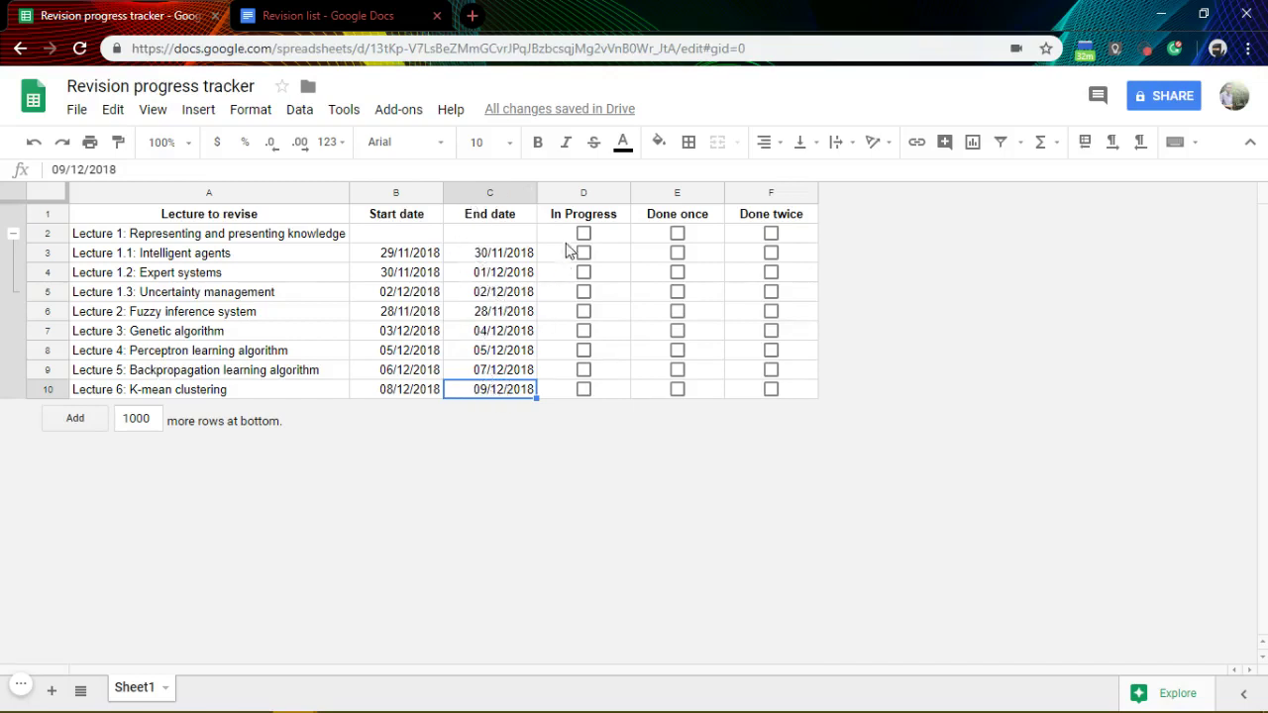
pyautogui.click(242, 314)
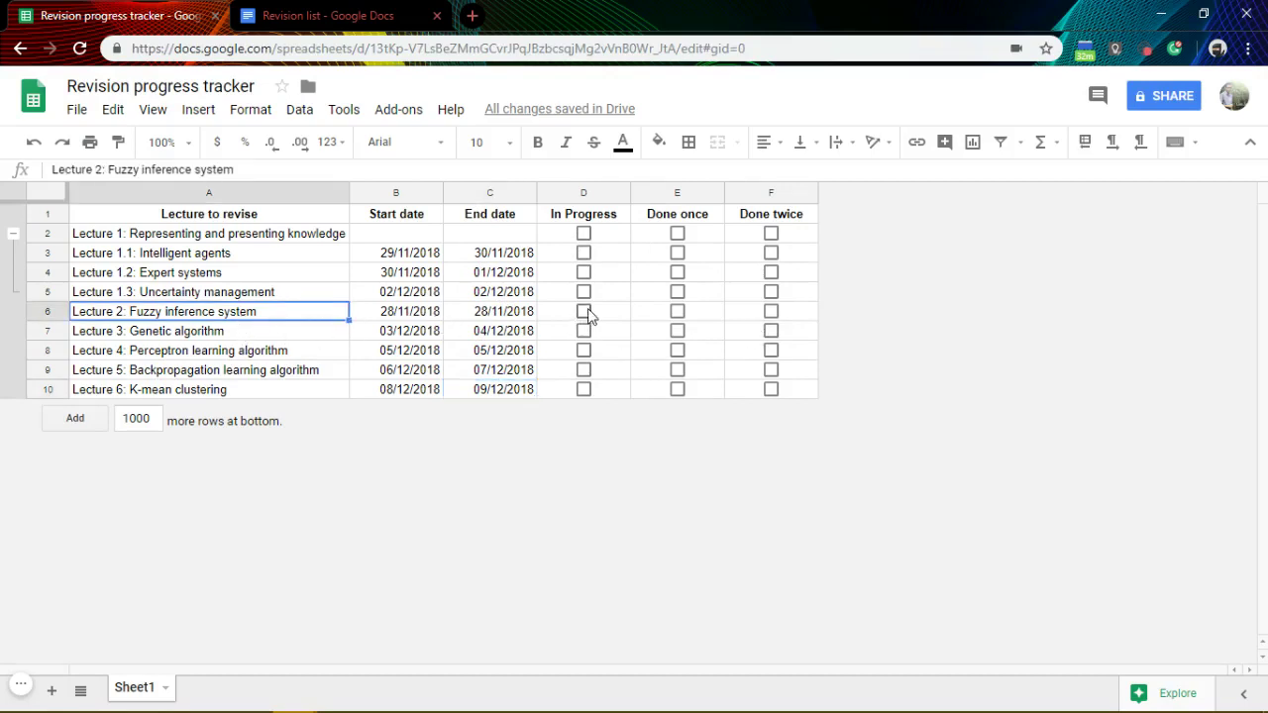
pyautogui.click(676, 311)
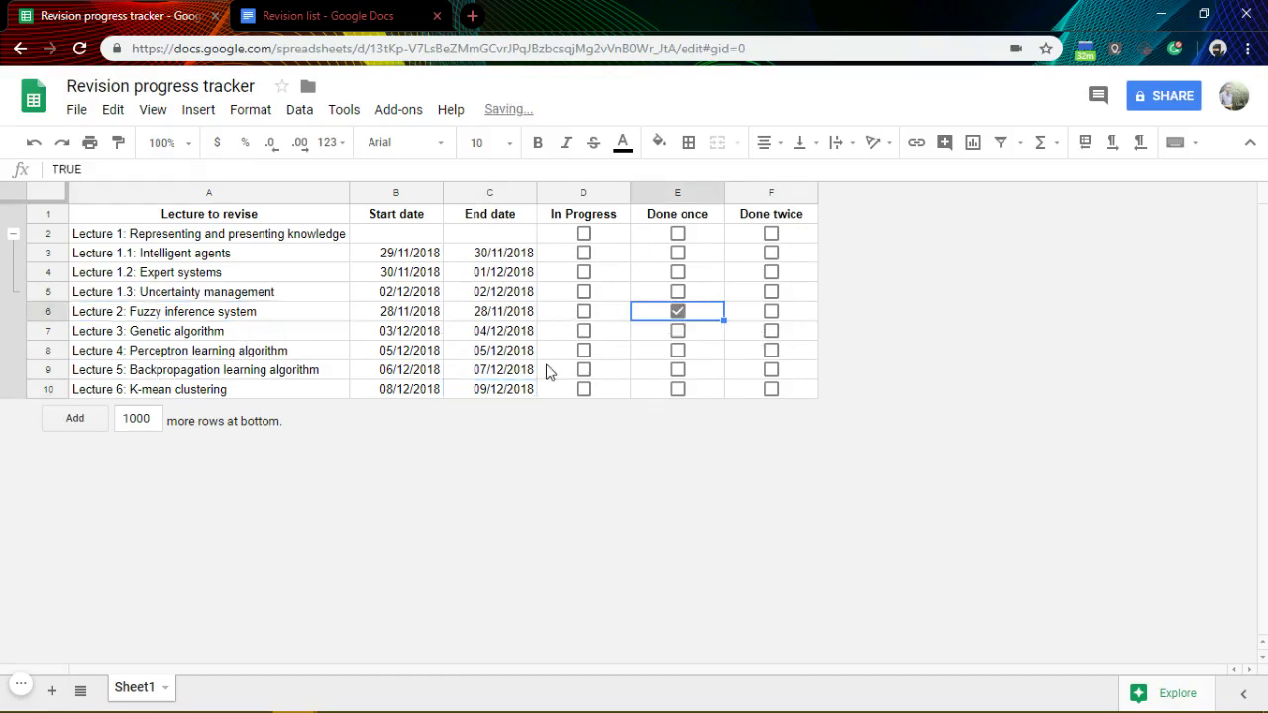
pyautogui.click(583, 312)
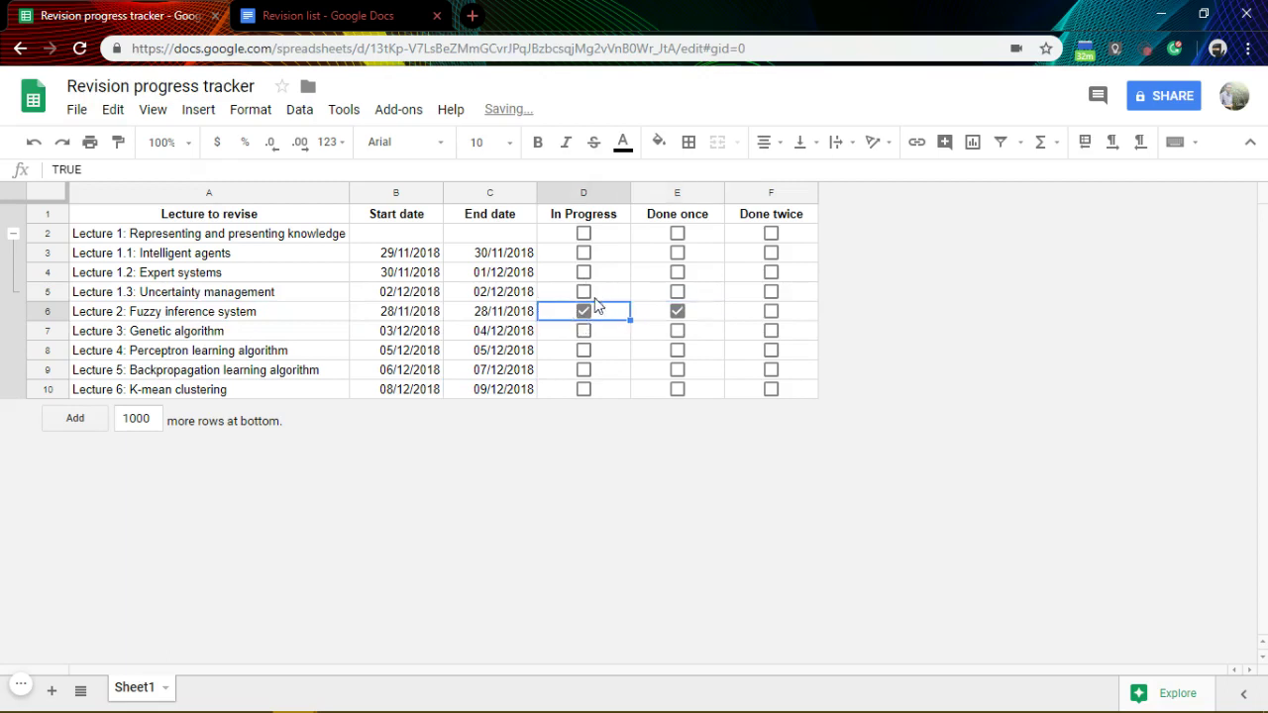
# Step: Tick the In Progress checkbox for Lecture 1.1: Intelligent agents
pyautogui.click(260, 256)
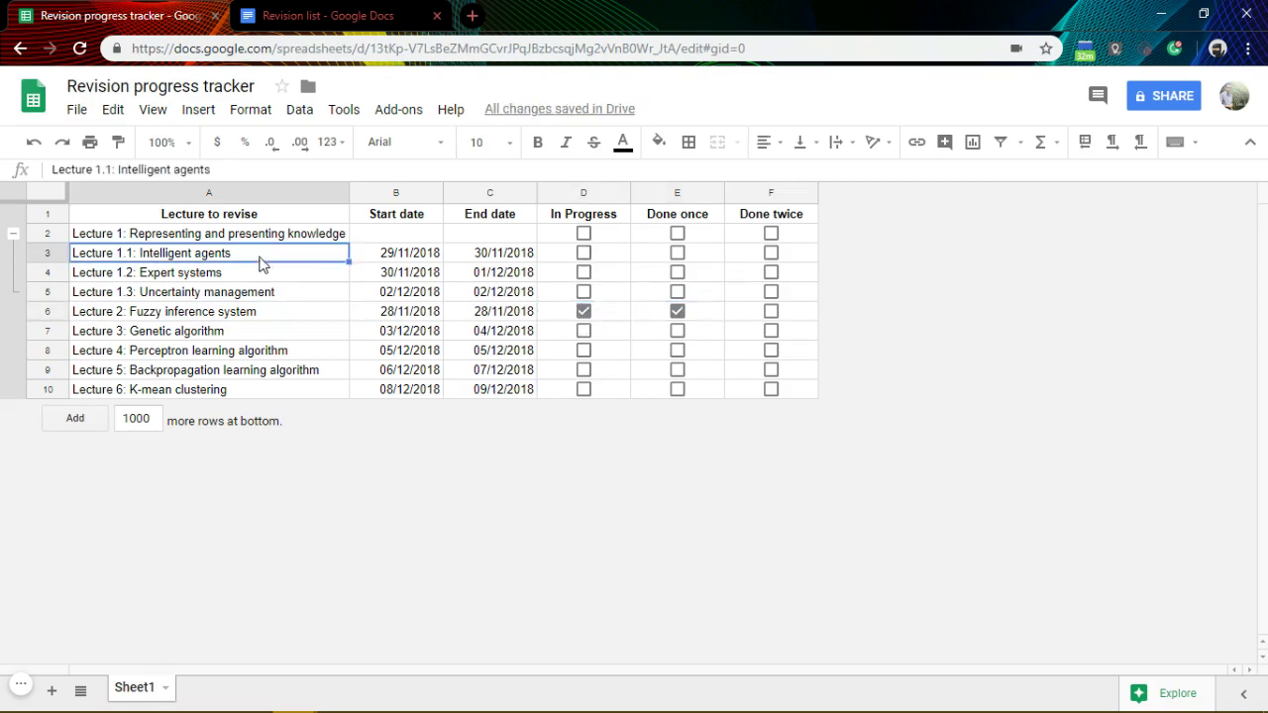
pyautogui.click(584, 253)
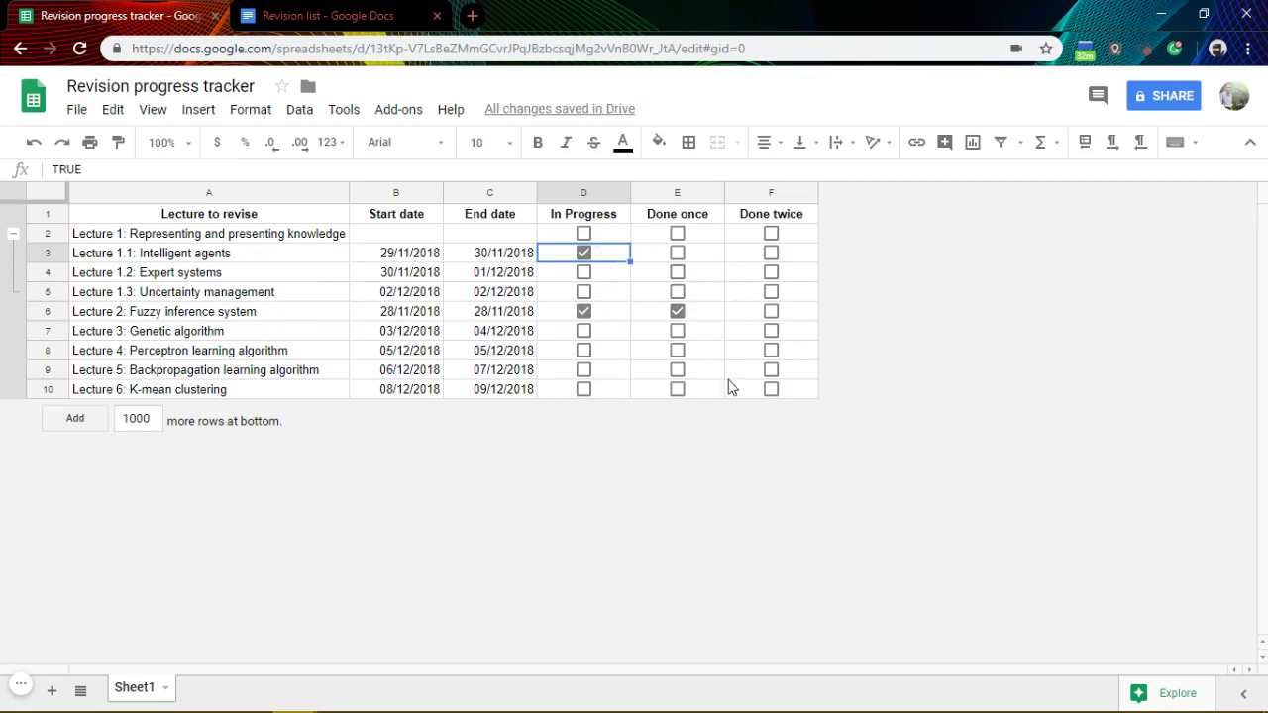
pyautogui.click(736, 317)
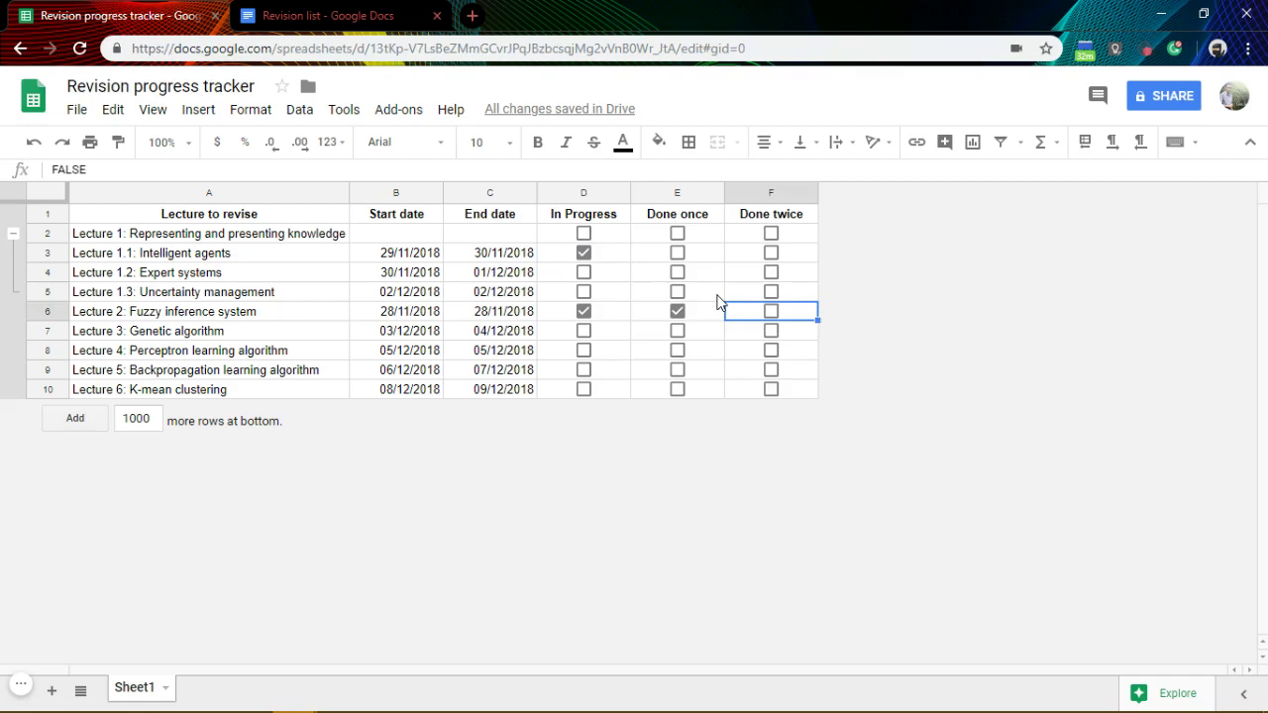
pyautogui.click(266, 255)
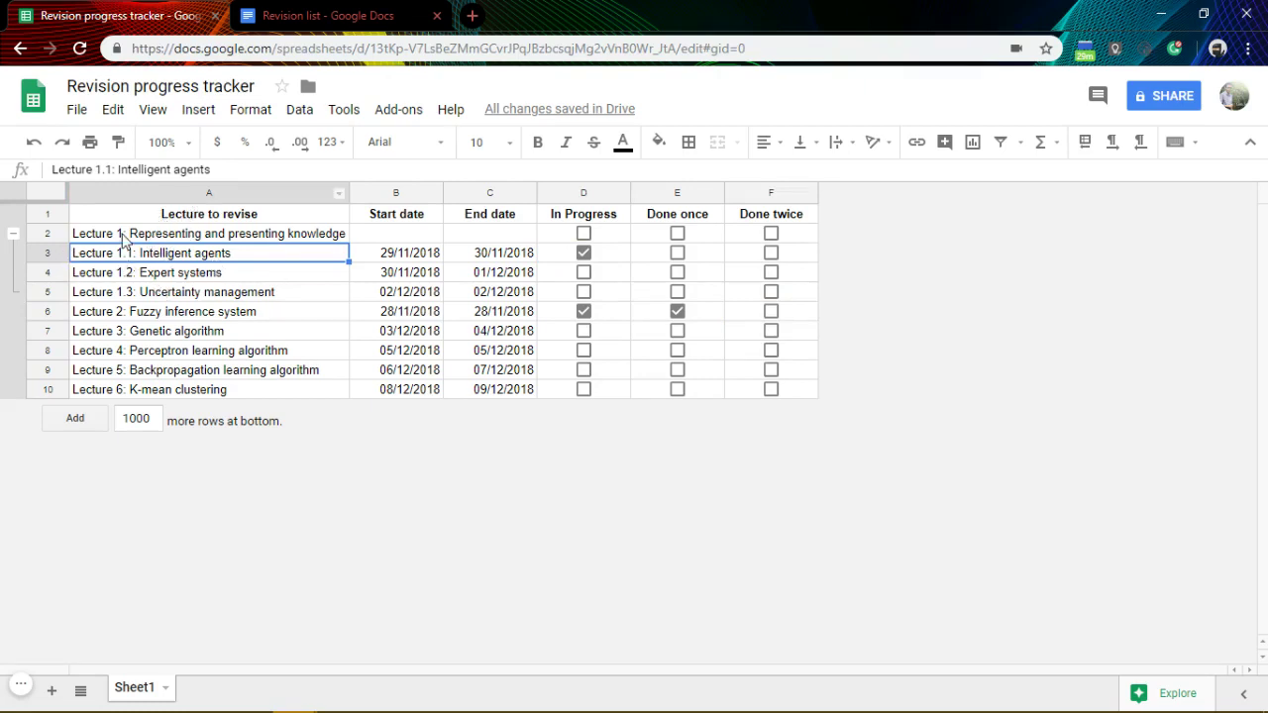
# Step: Freeze row 1 so the 'Lecture to revise' headers stay on top, then select dates B3:C10
pyautogui.moveTo(46, 253); pyautogui.dragTo(47, 290)
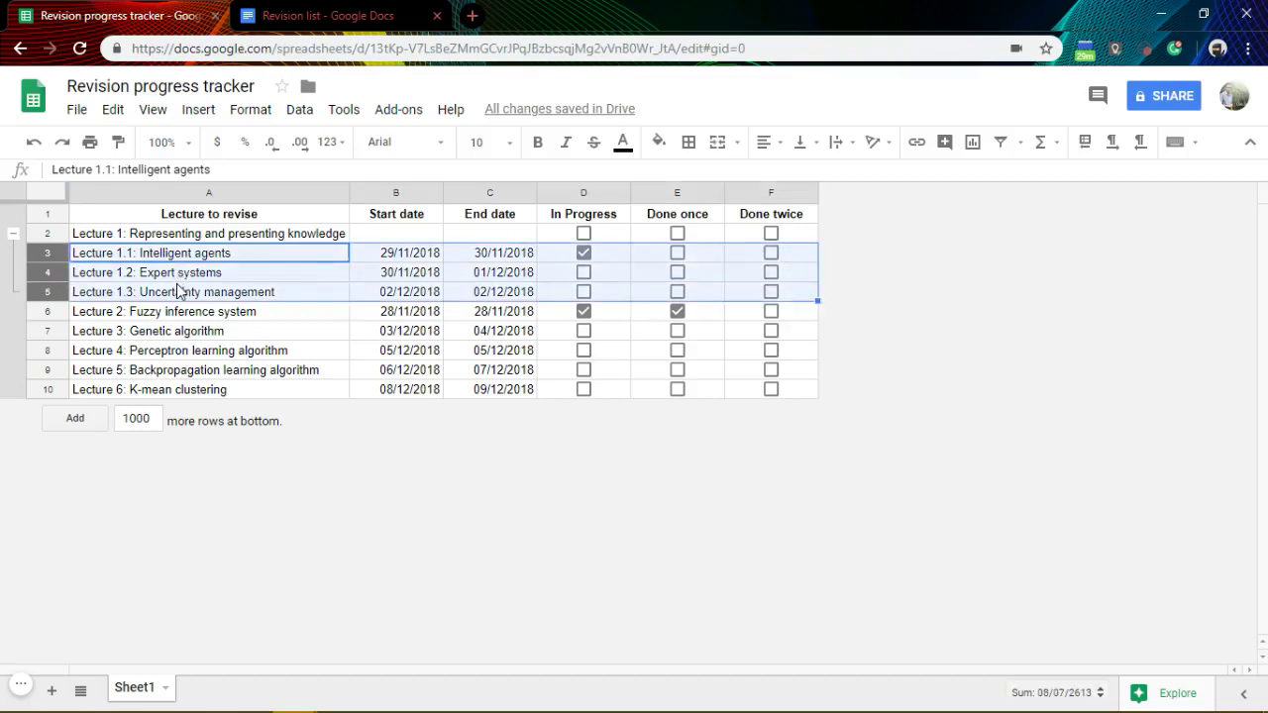
pyautogui.click(162, 214)
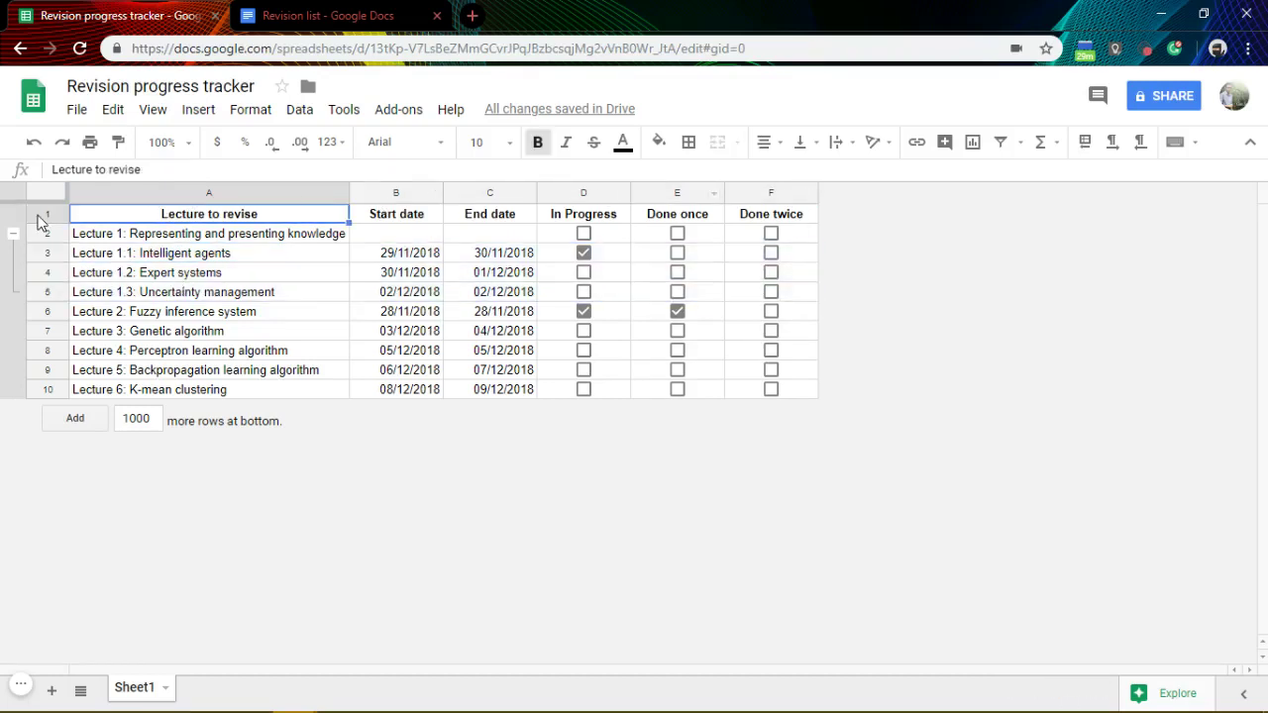
pyautogui.moveTo(44, 200); pyautogui.dragTo(224, 224)
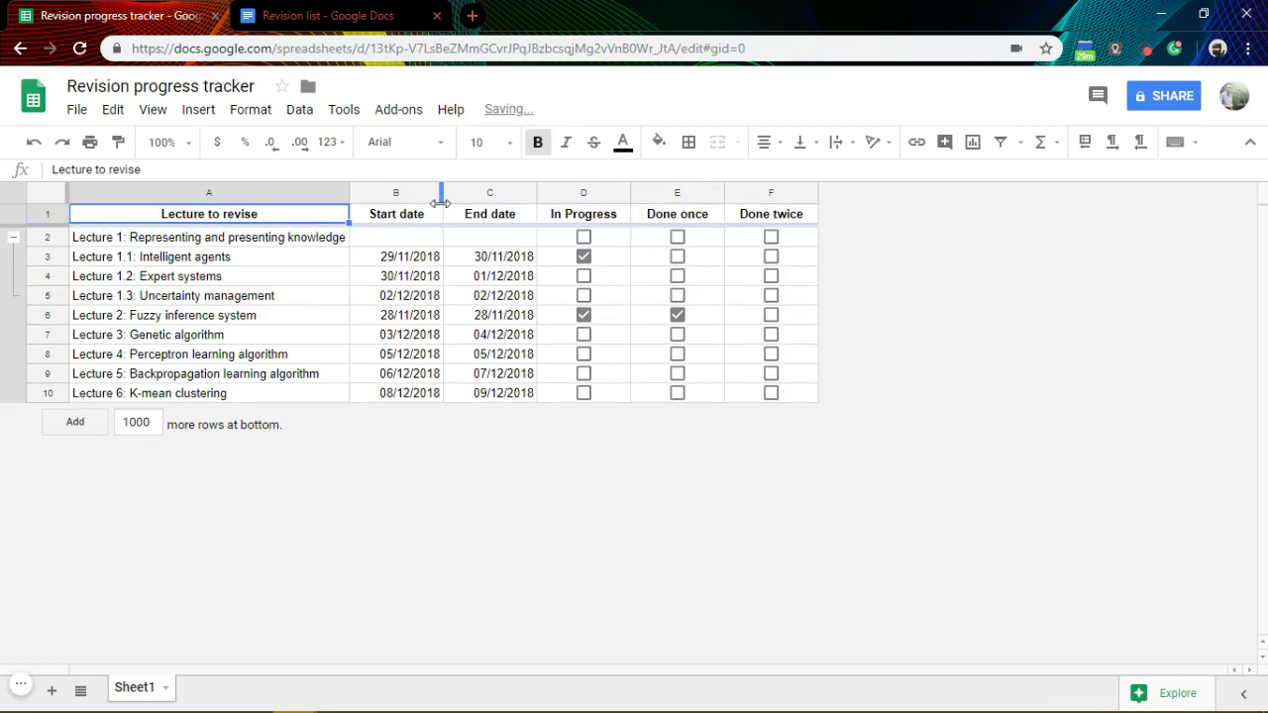
pyautogui.click(364, 255)
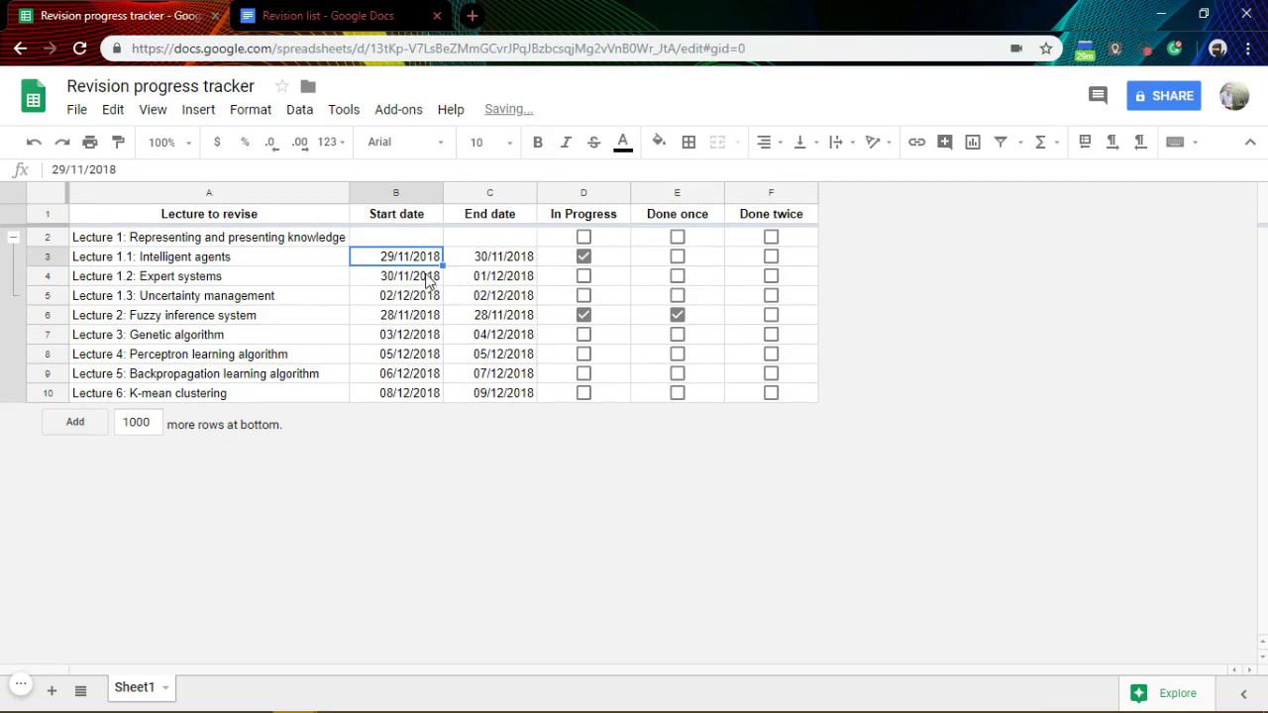
pyautogui.keyDown('shift'); pyautogui.click(495, 397); pyautogui.keyUp('shift')
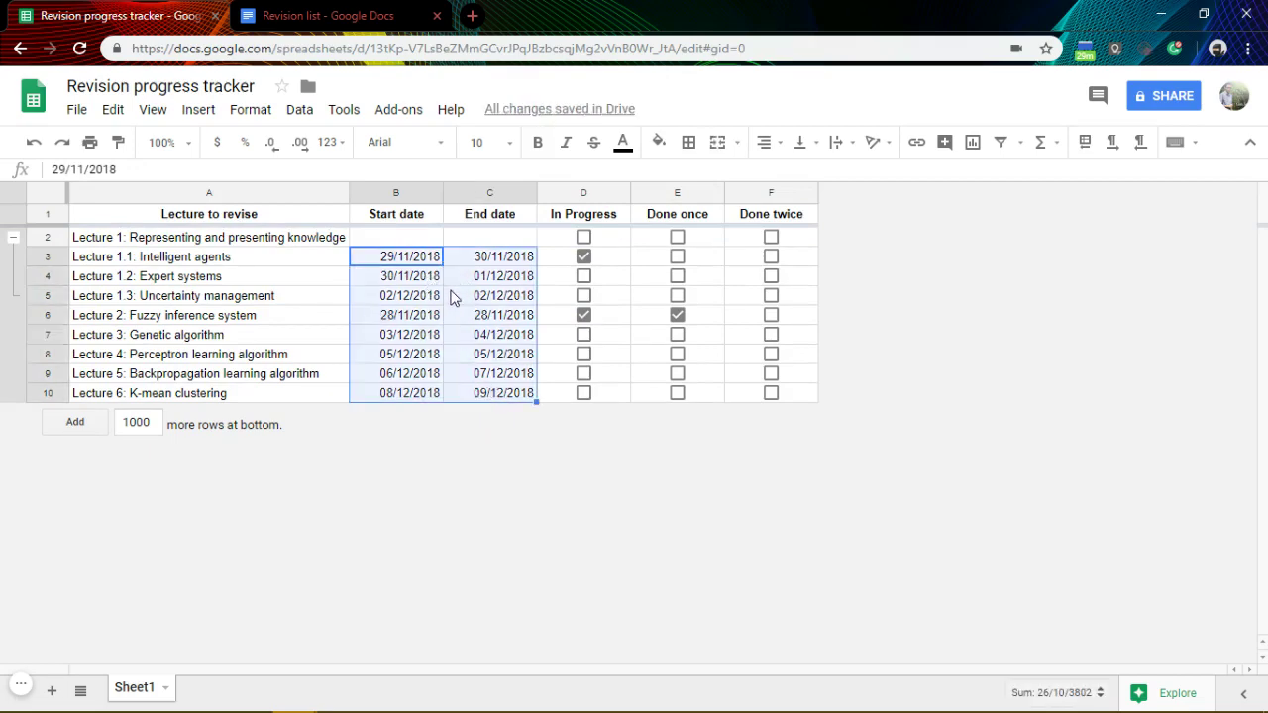
# Step: Apply the 5-Aug-1930 custom date pattern to the Start and End dates
pyautogui.click(330, 142)
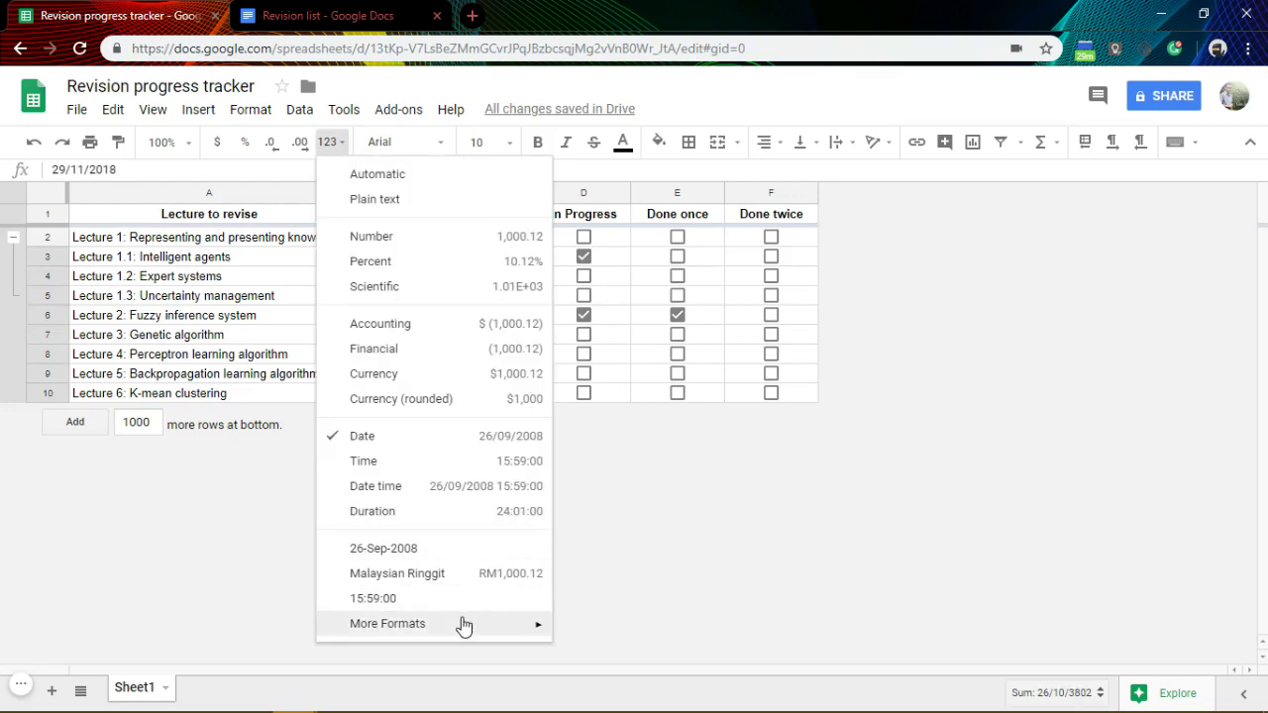
pyautogui.moveTo(464, 625)
pyautogui.click(693, 655)
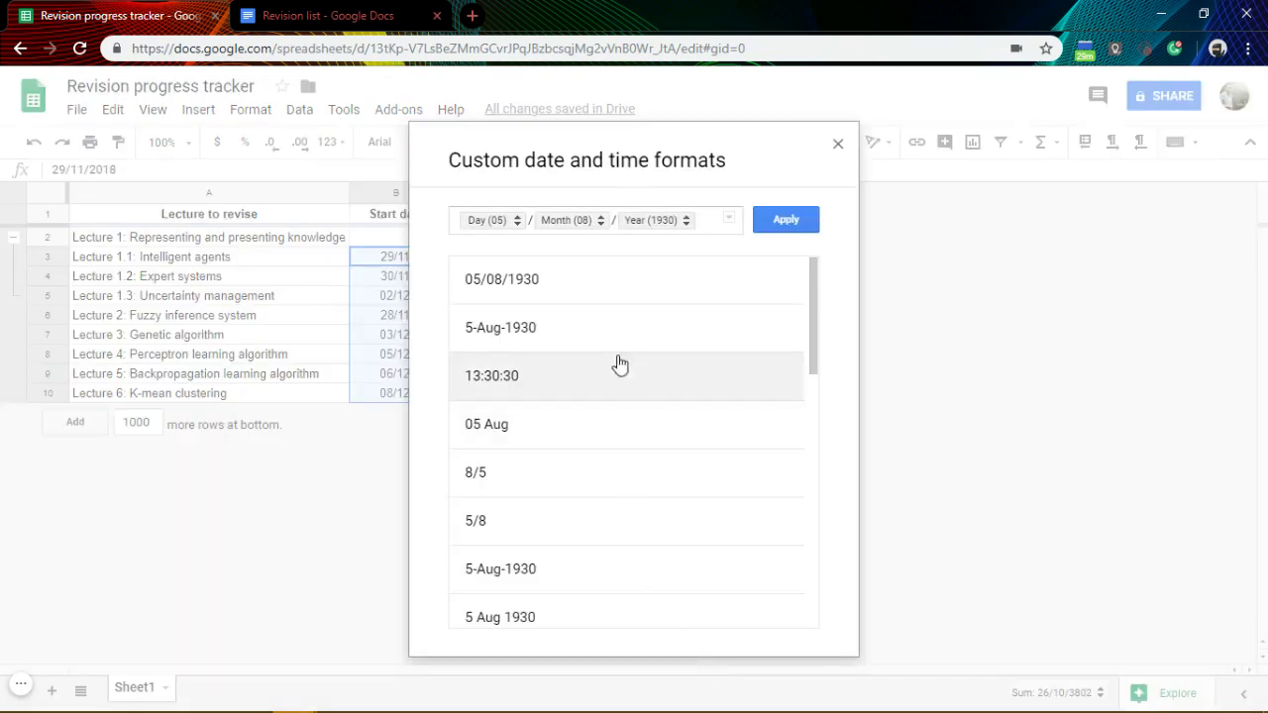
pyautogui.click(564, 330)
pyautogui.click(779, 219)
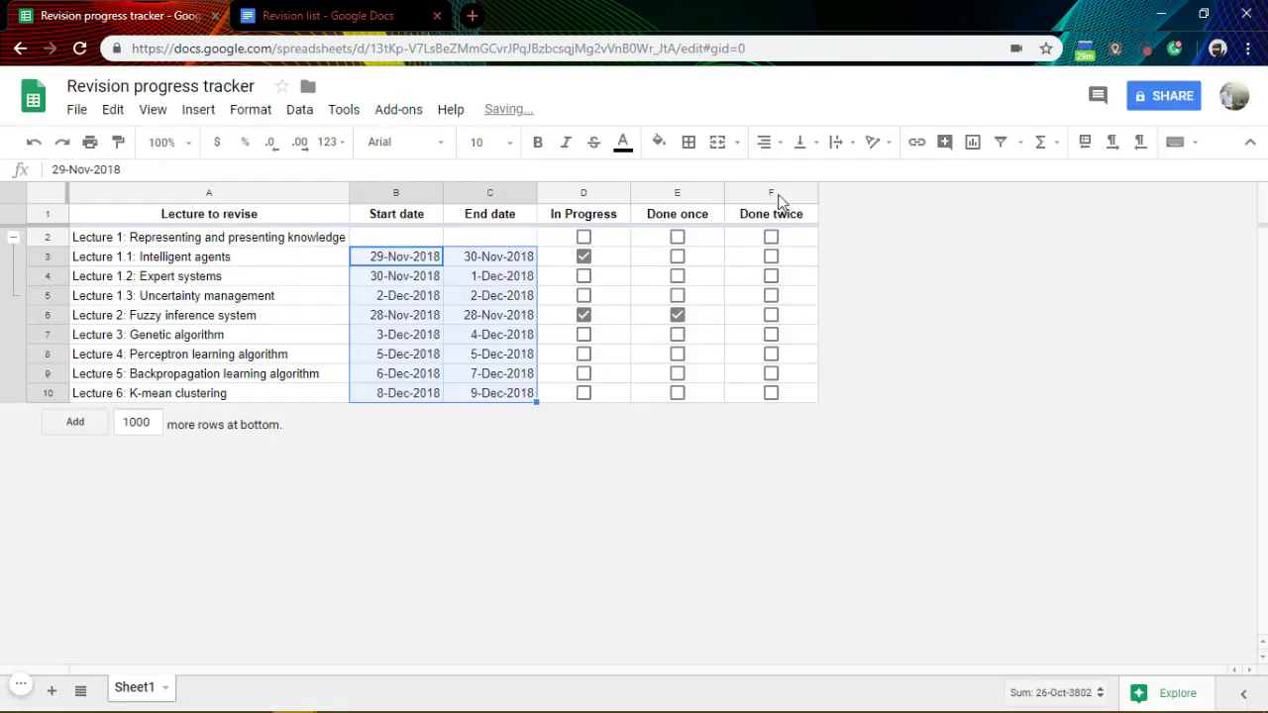
# Step: Change B3:C10 to a space-separated day, short month, year format like 29 Nov 2018
pyautogui.click(468, 295)
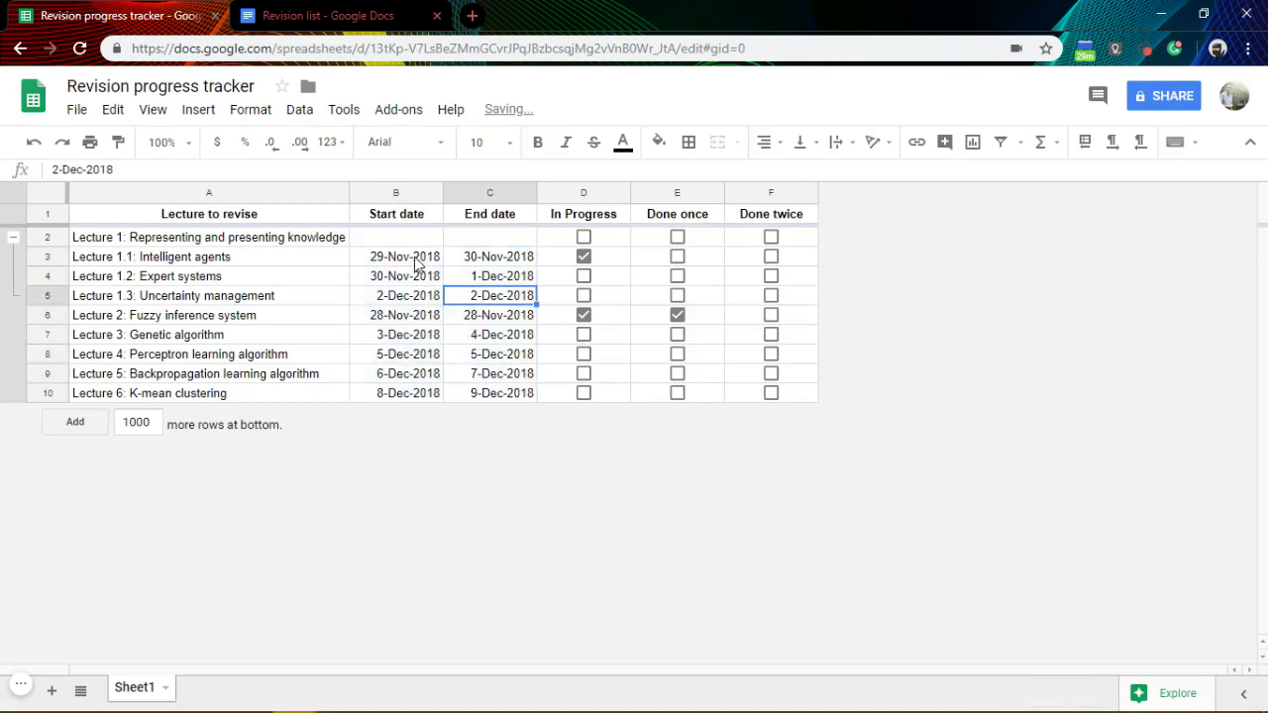
pyautogui.moveTo(416, 260); pyautogui.dragTo(482, 389)
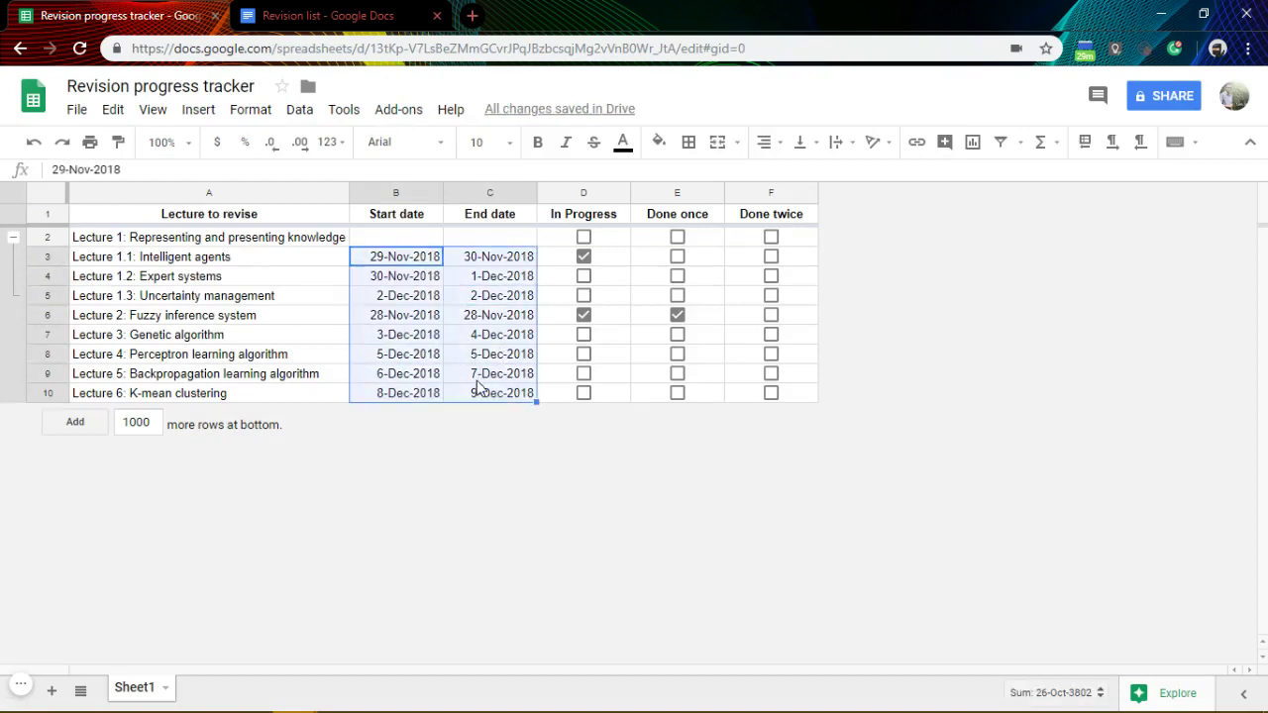
pyautogui.click(259, 111)
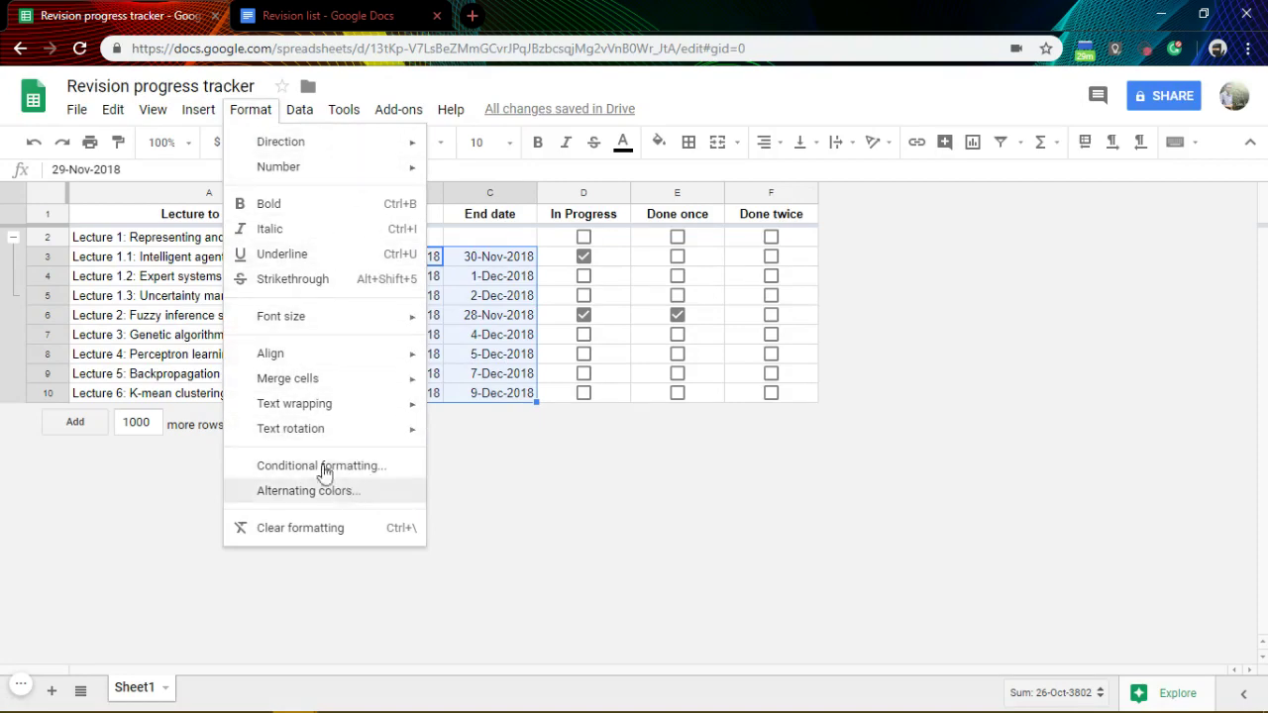
pyautogui.moveTo(326, 170)
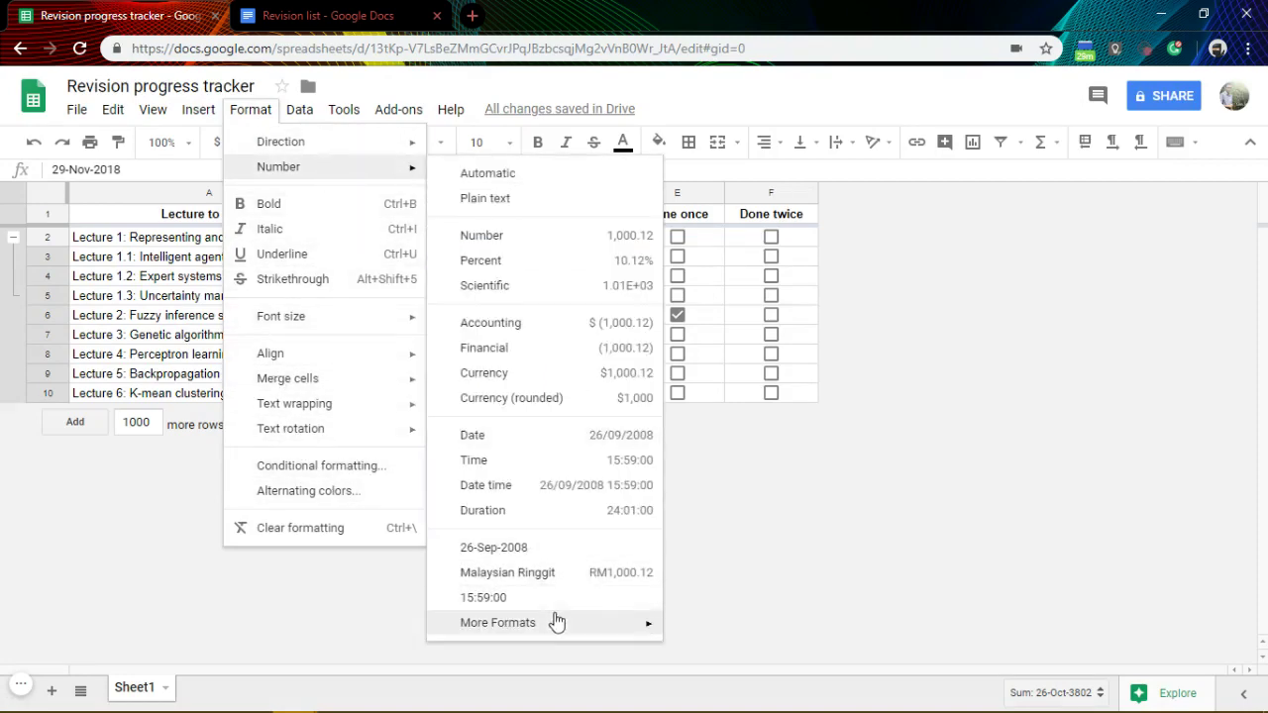
pyautogui.moveTo(556, 622)
pyautogui.click(684, 651)
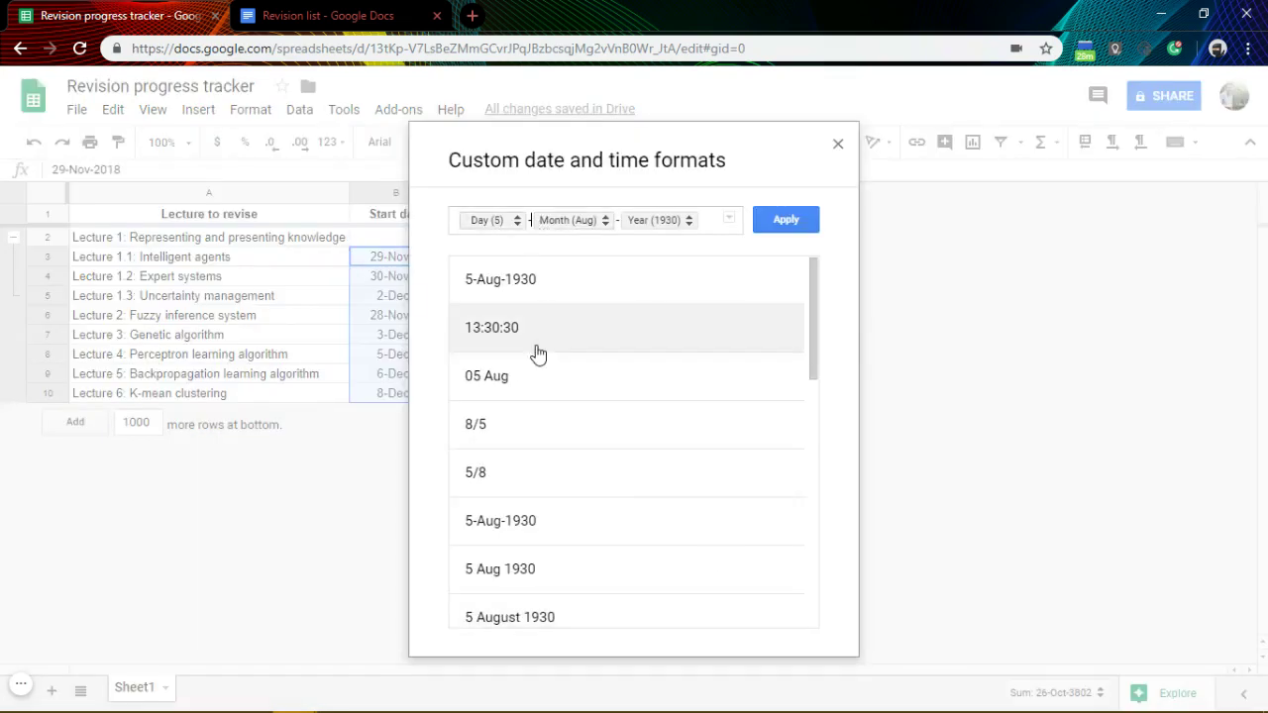
pyautogui.press('Right')
pyautogui.press('Delete')
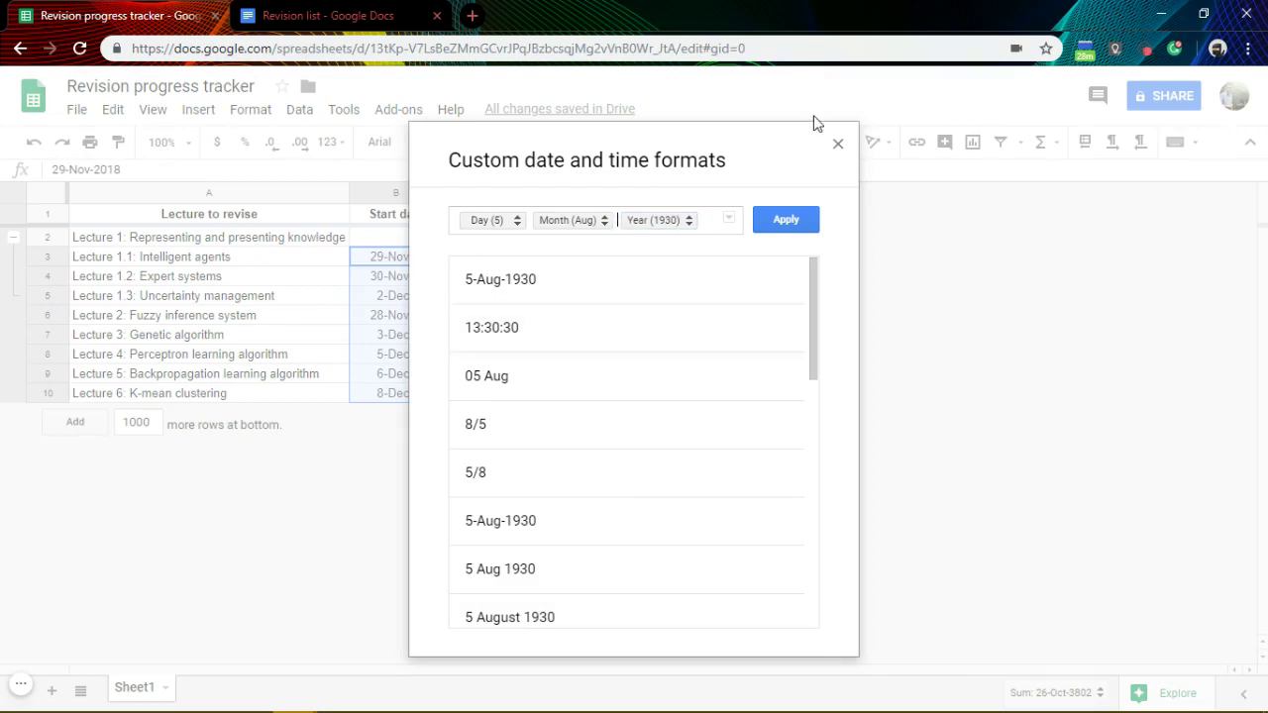
pyautogui.click(767, 224)
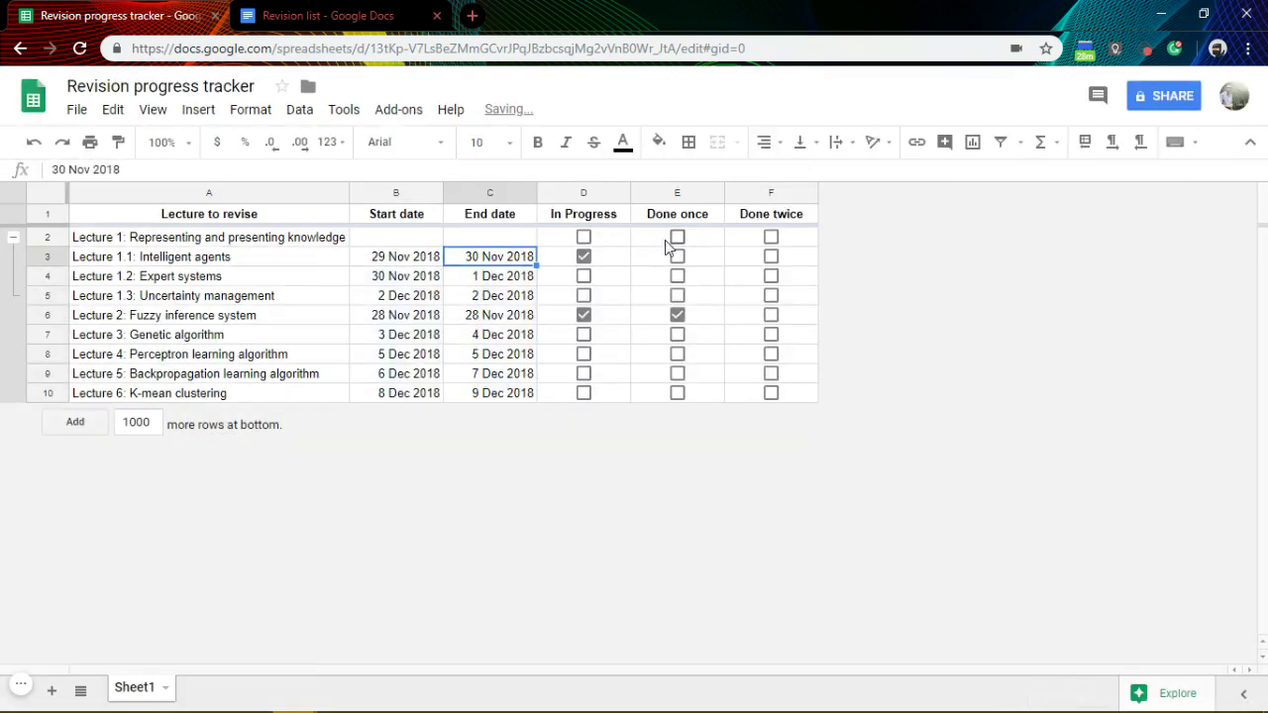
pyautogui.click(608, 242)
pyautogui.moveTo(609, 241); pyautogui.dragTo(804, 388)
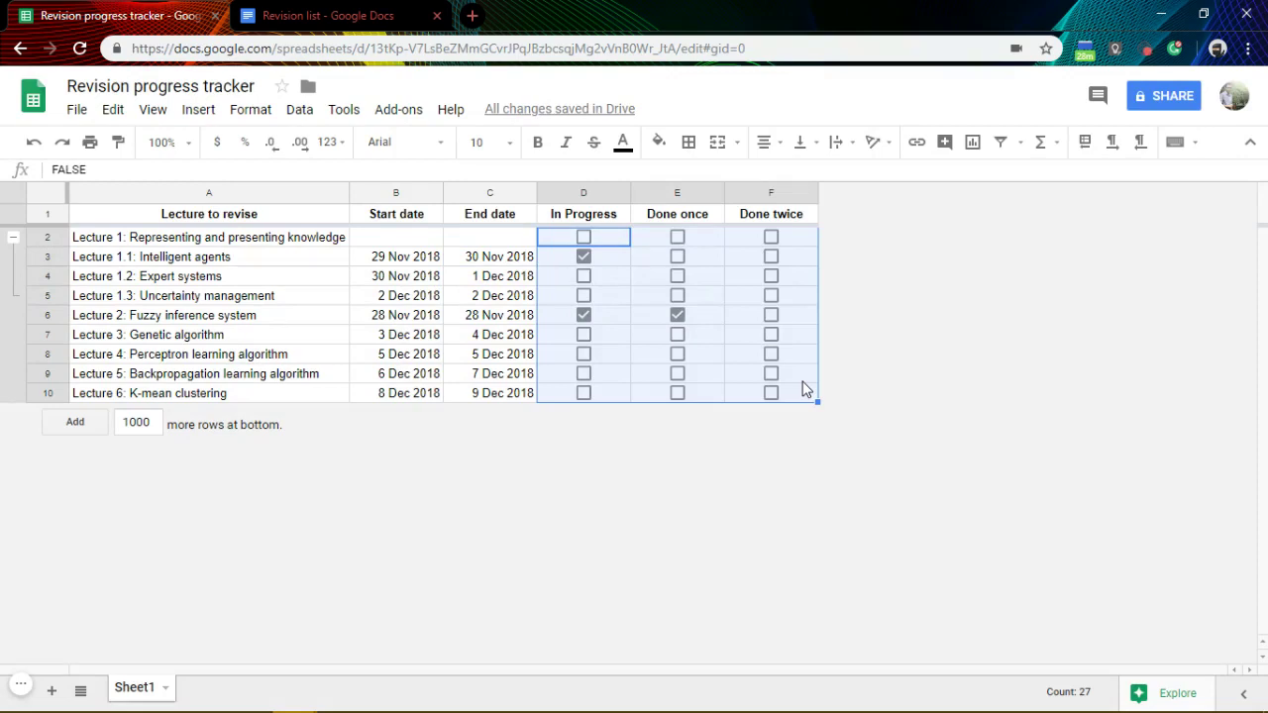
pyautogui.click(471, 278)
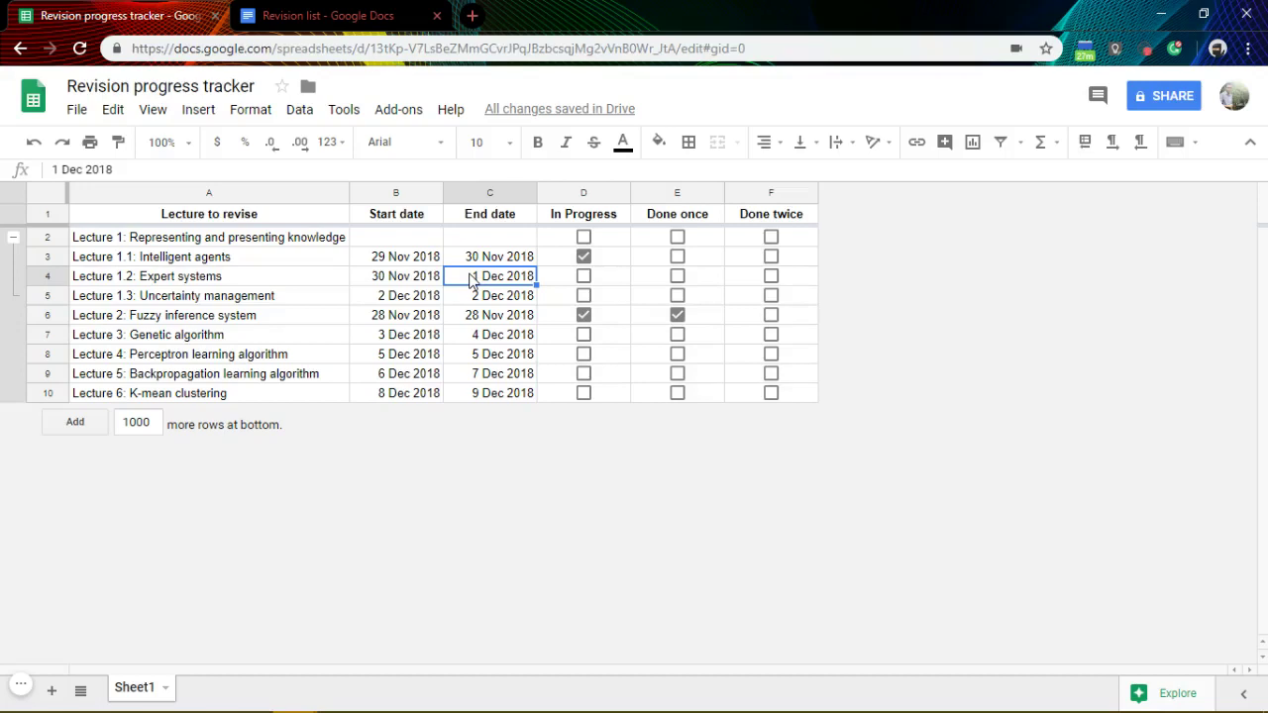